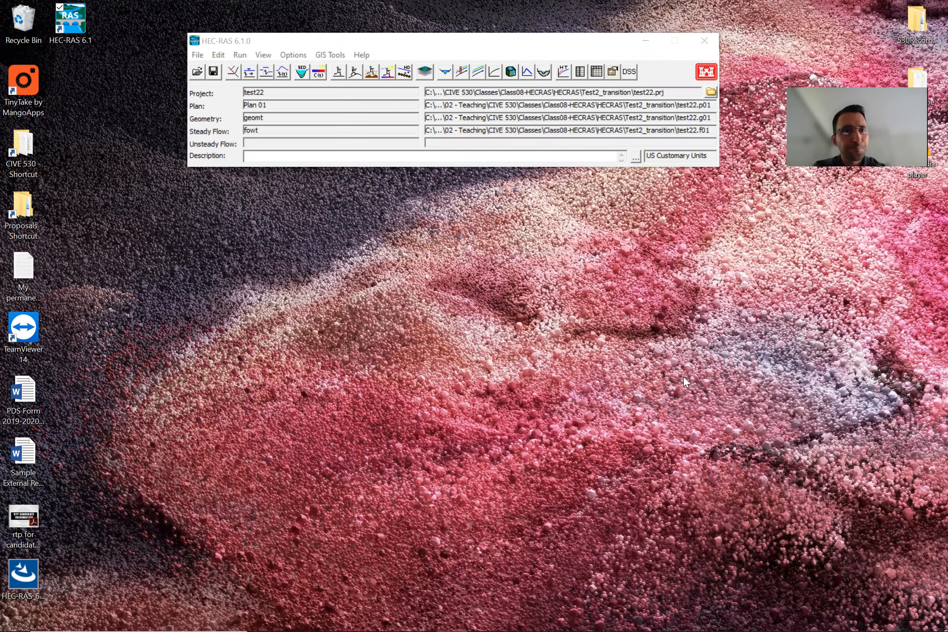
Open the geometric data and identify reach1 with its cross sections at river stations 1 and 100.
{"action": "left_click", "coordinate": [234, 73]}
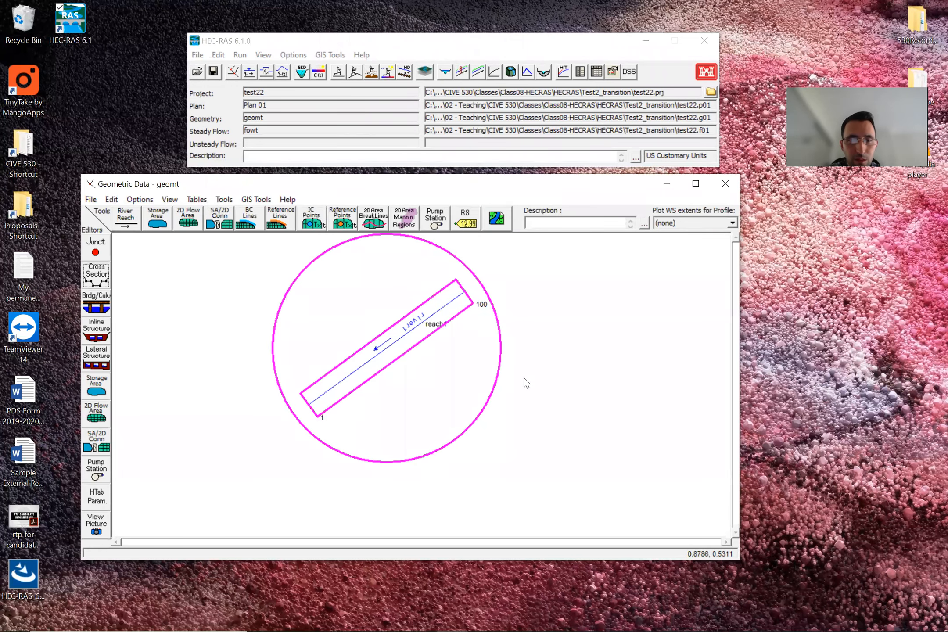
{"action": "right_click", "coordinate": [398, 339]}
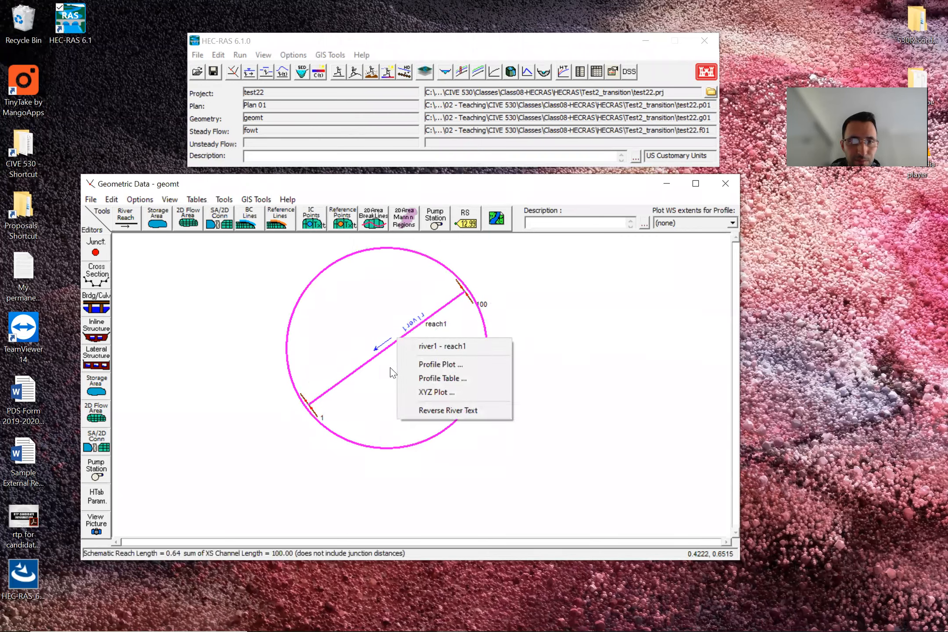
{"action": "right_click", "coordinate": [313, 412]}
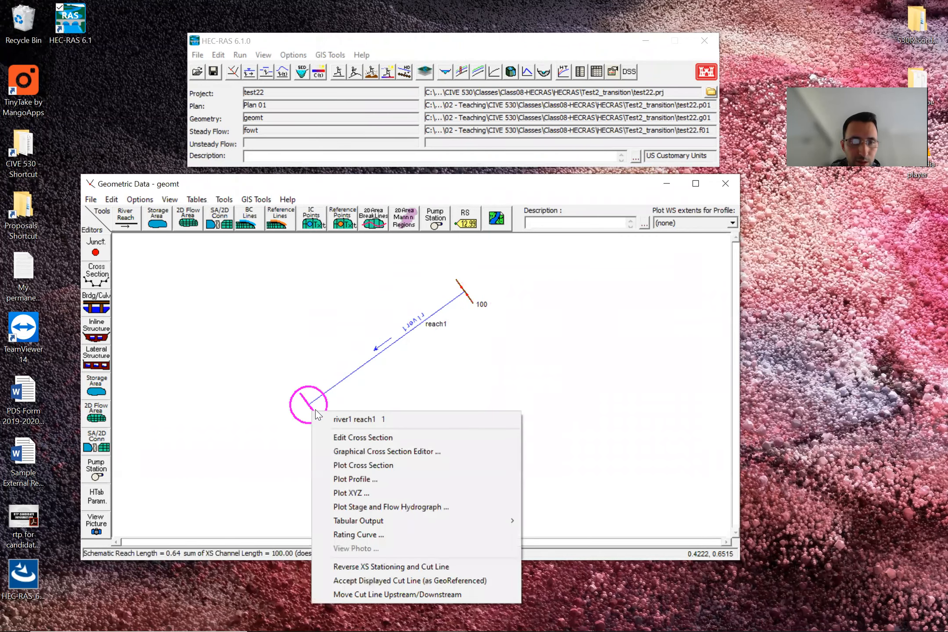
{"action": "right_click", "coordinate": [468, 298]}
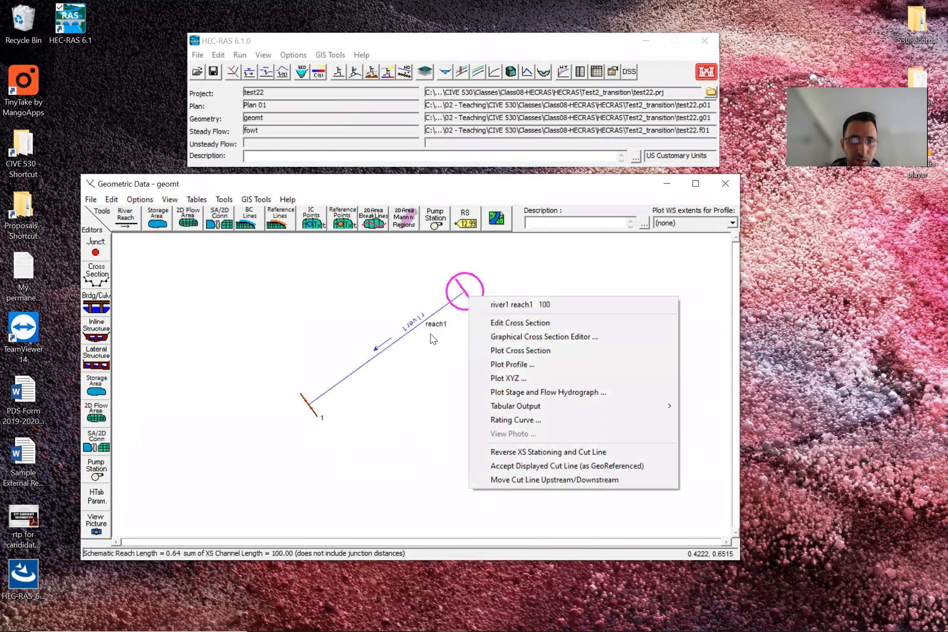
{"action": "right_click", "coordinate": [314, 411]}
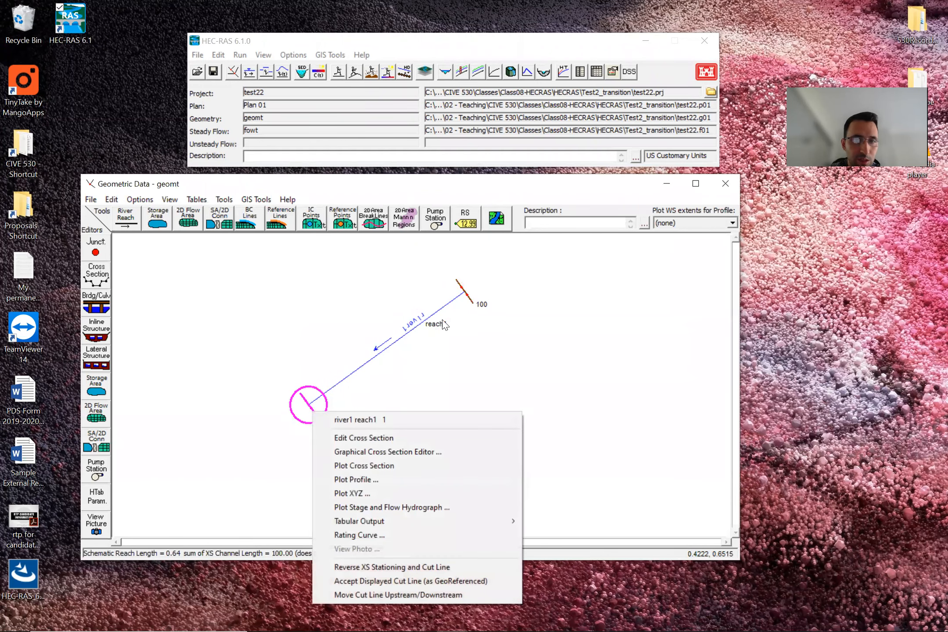
Review the cross section data for river stations 100 and 1, then close the cross section editor.
{"action": "left_click", "coordinate": [96, 282]}
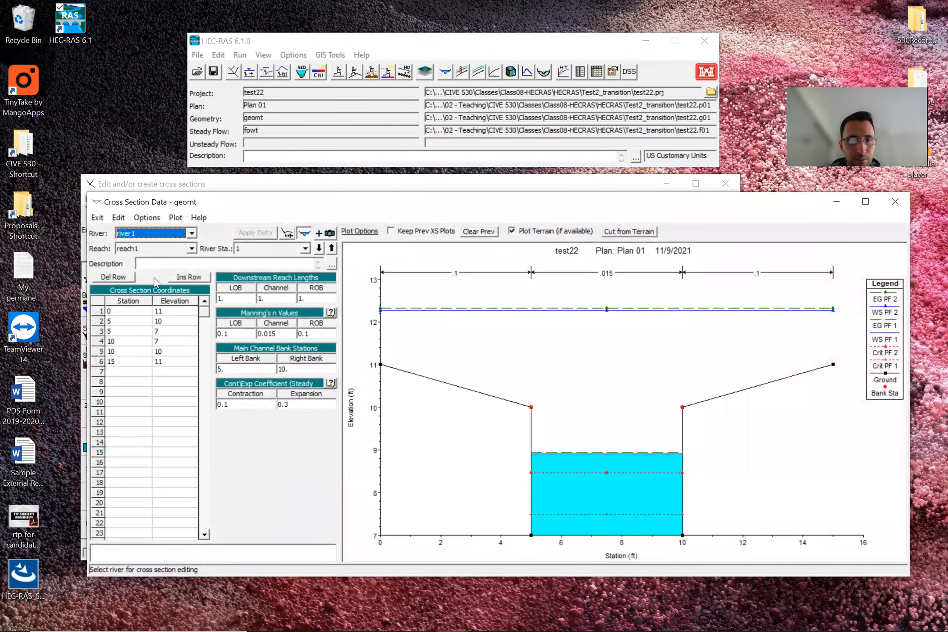
{"action": "left_click", "coordinate": [305, 248]}
{"action": "left_click", "coordinate": [291, 265]}
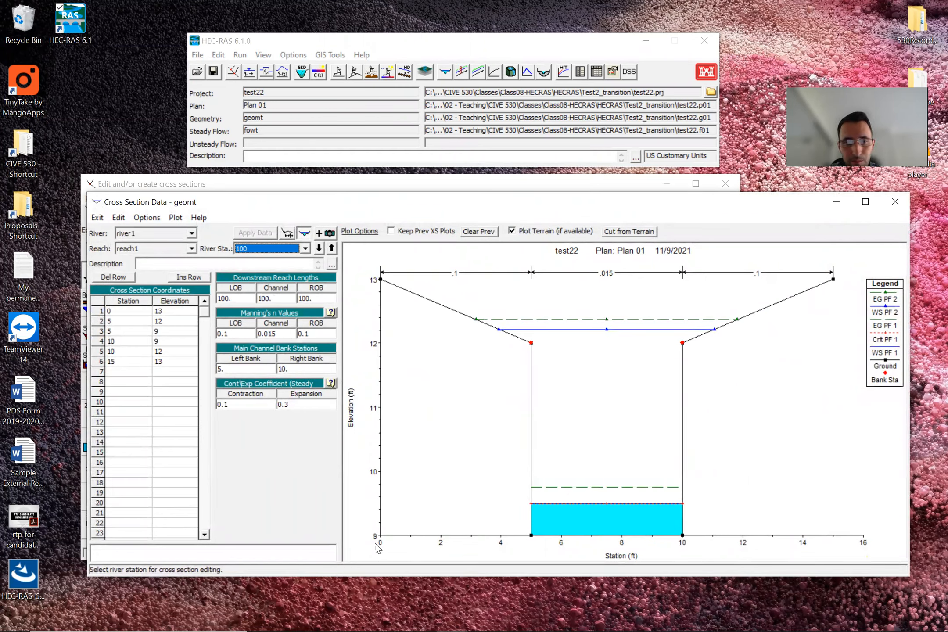
{"action": "left_click", "coordinate": [319, 249]}
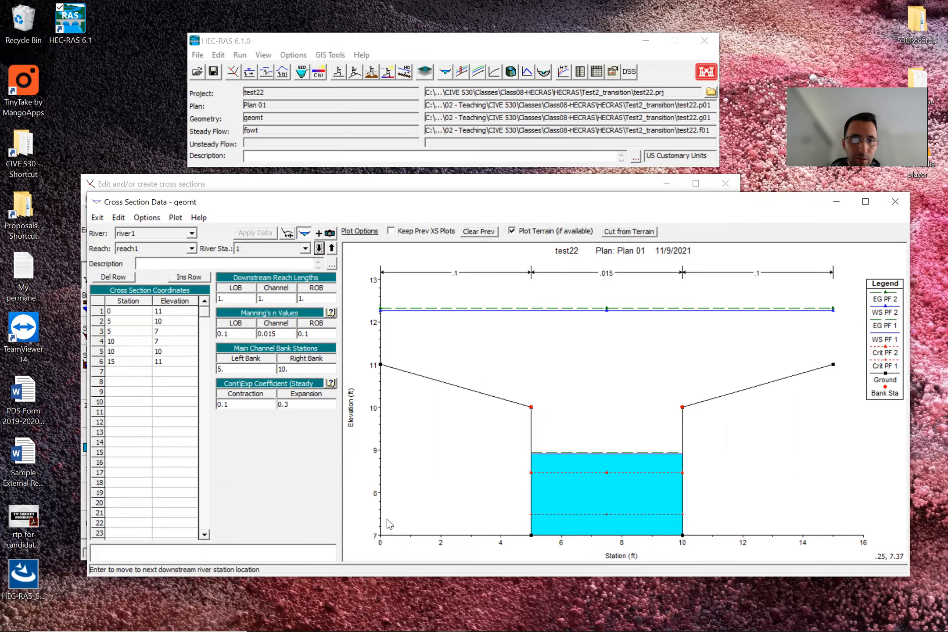
{"action": "left_click", "coordinate": [331, 248]}
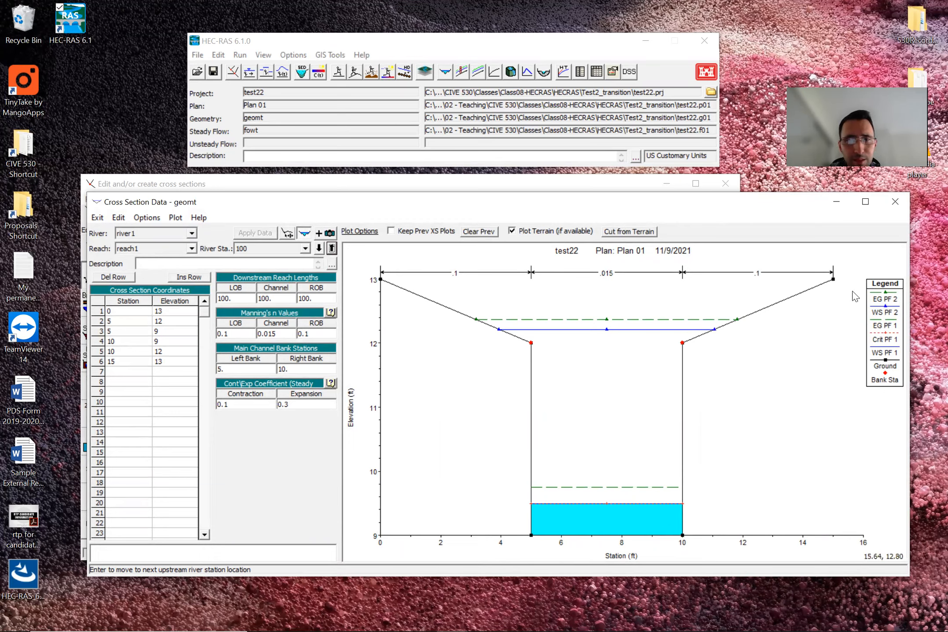
{"action": "left_click", "coordinate": [890, 204]}
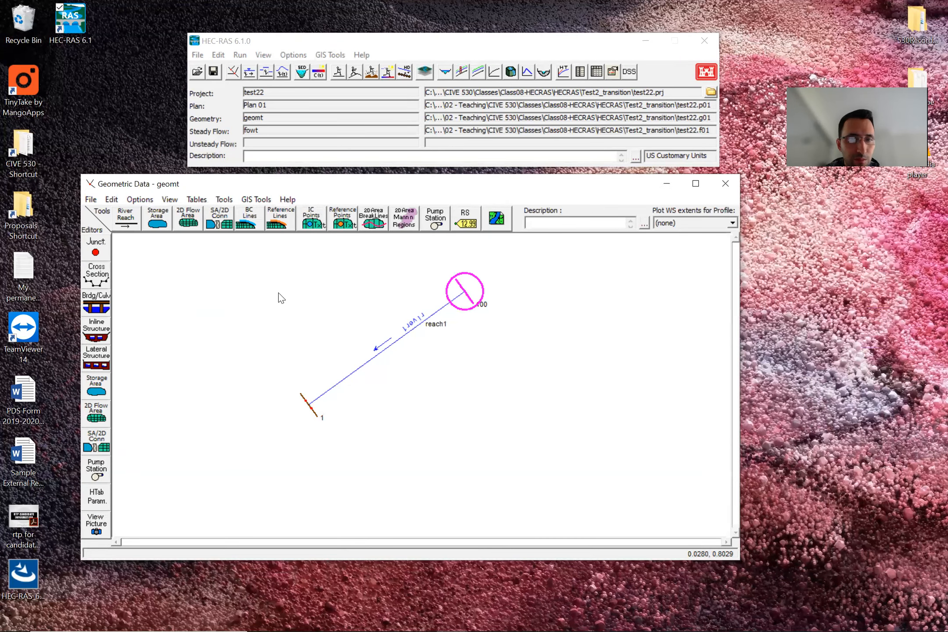
{"action": "left_click", "coordinate": [96, 278]}
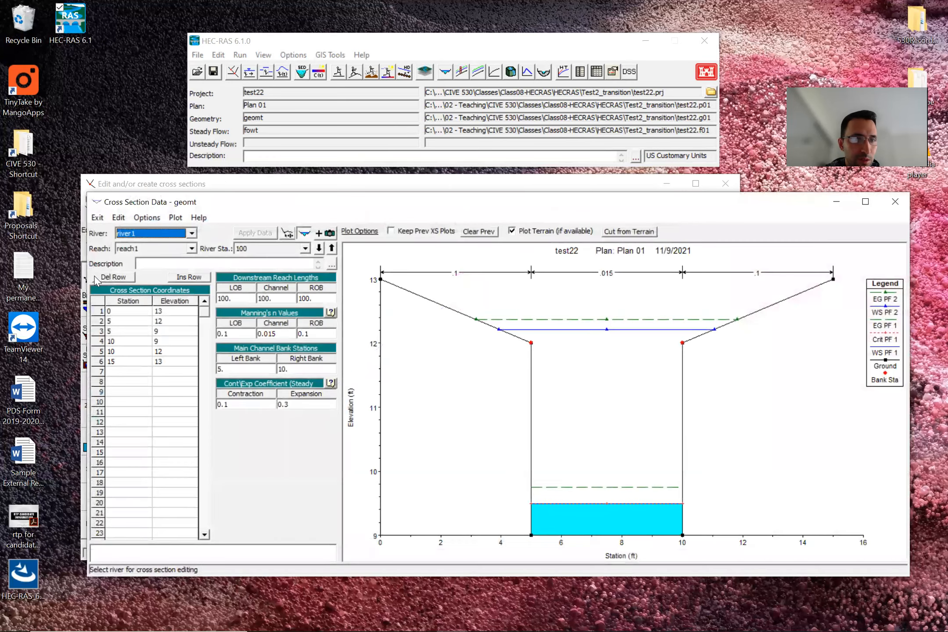
{"action": "left_click", "coordinate": [147, 217]}
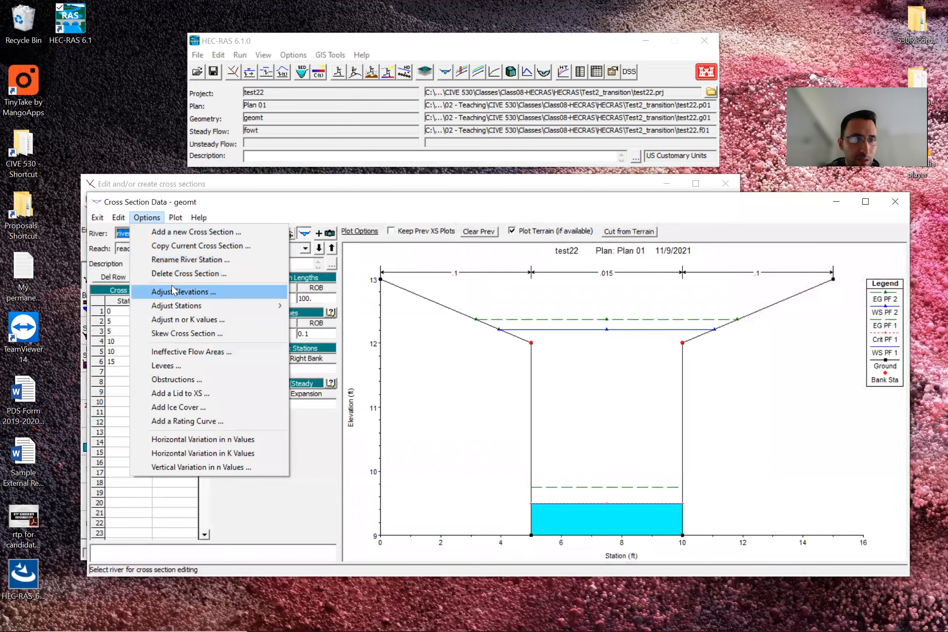
{"action": "mouse_move", "coordinate": [181, 308]}
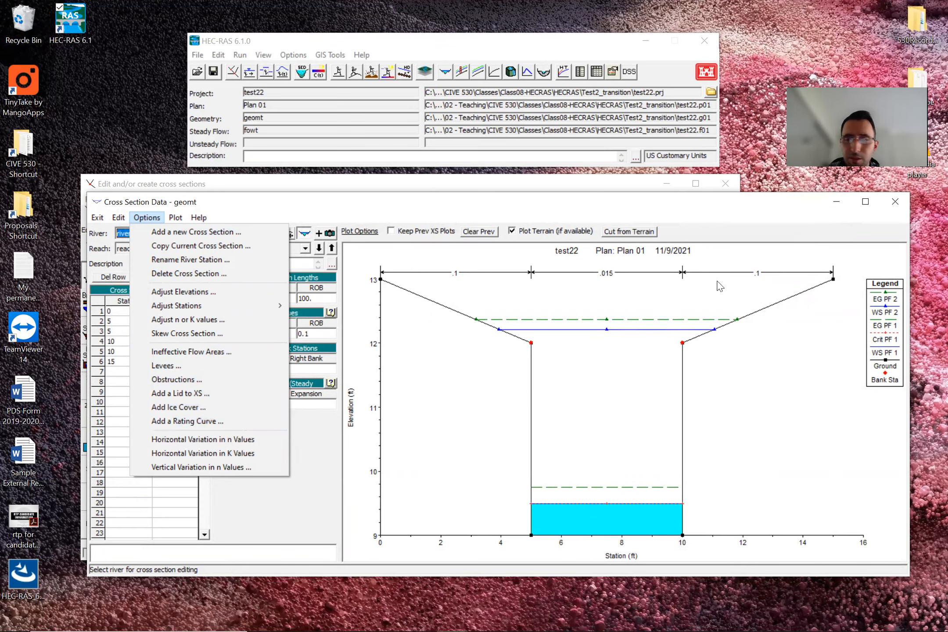
{"action": "left_click", "coordinate": [894, 206]}
{"action": "left_click", "coordinate": [894, 204]}
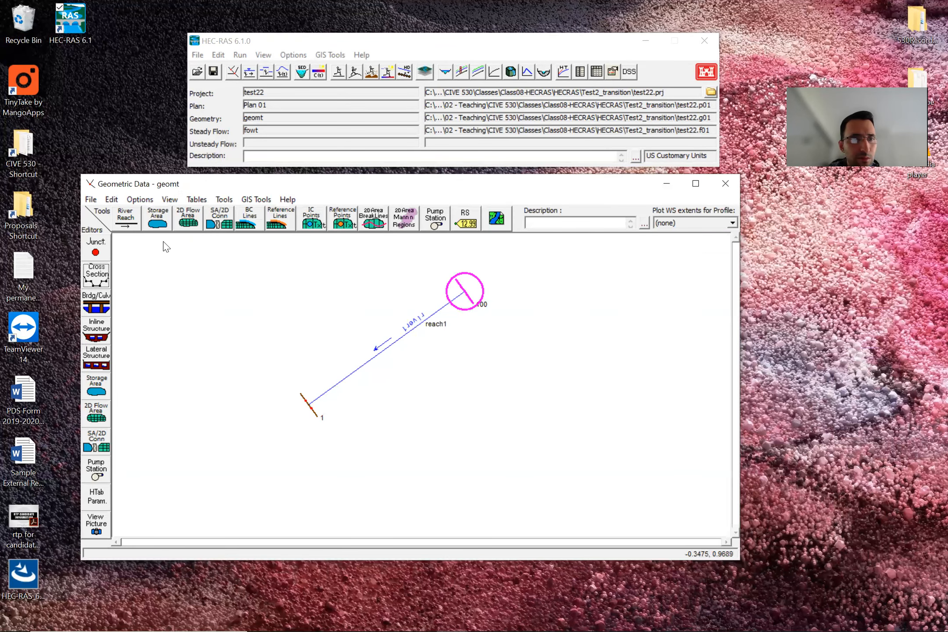
View the profile plot of river1 reach1 to examine the bed between the two cross sections, and close it.
{"action": "left_click_drag", "start_coordinate": [131, 186], "coordinate": [207, 195]}
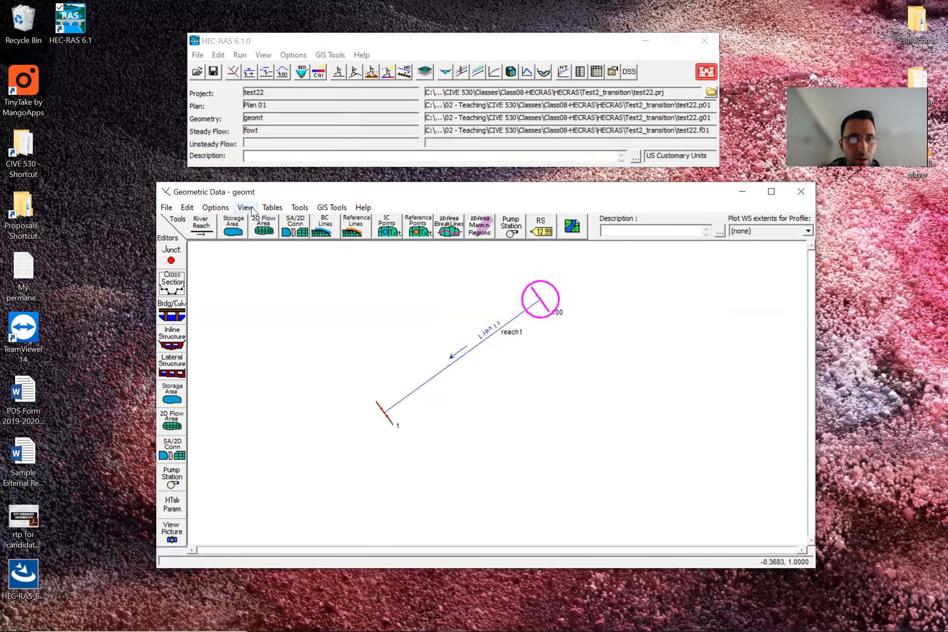
{"action": "left_click", "coordinate": [296, 208]}
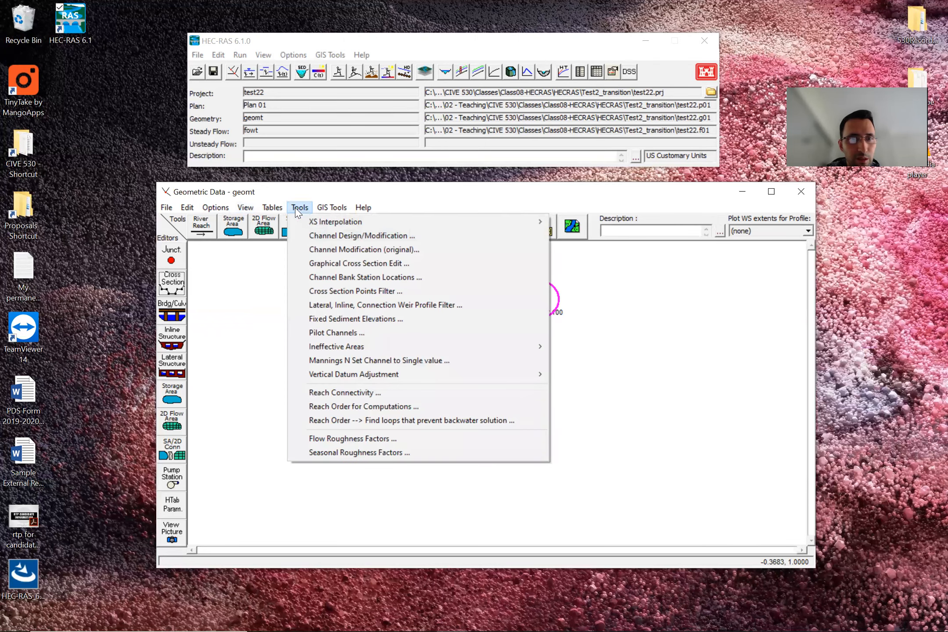
{"action": "mouse_move", "coordinate": [316, 224]}
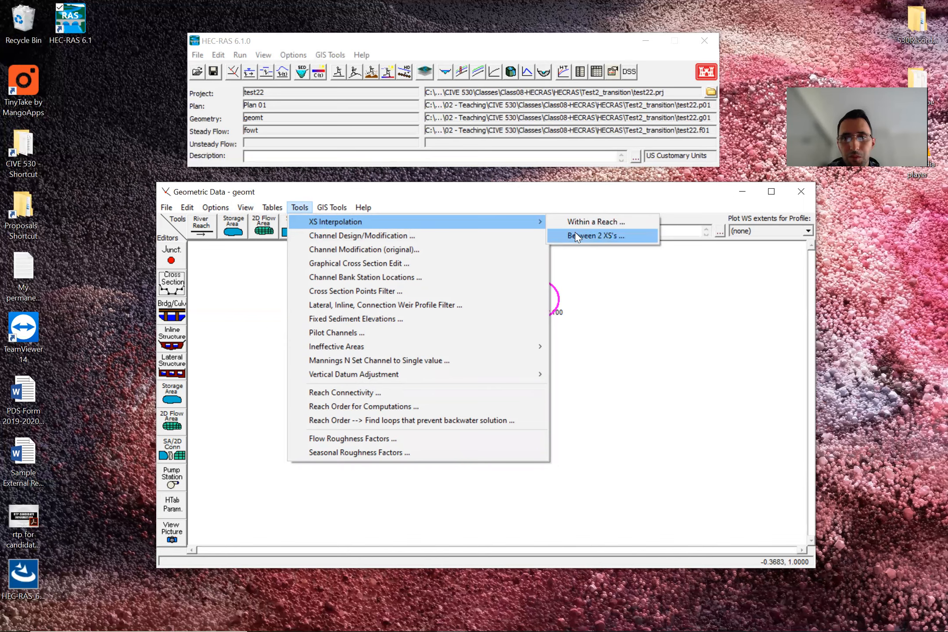
{"action": "left_click", "coordinate": [557, 200]}
{"action": "left_click", "coordinate": [462, 72]}
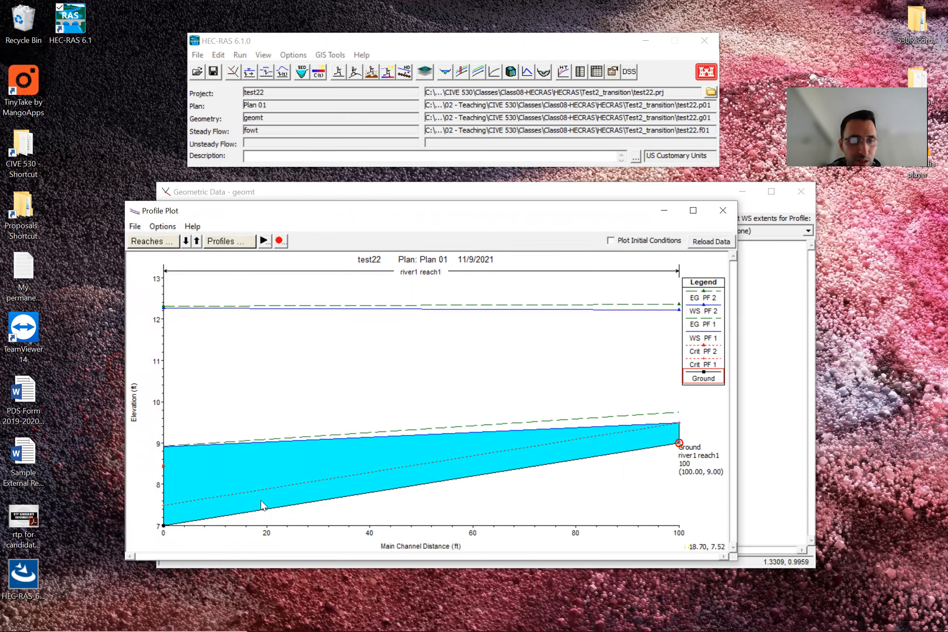
{"action": "left_click", "coordinate": [722, 211]}
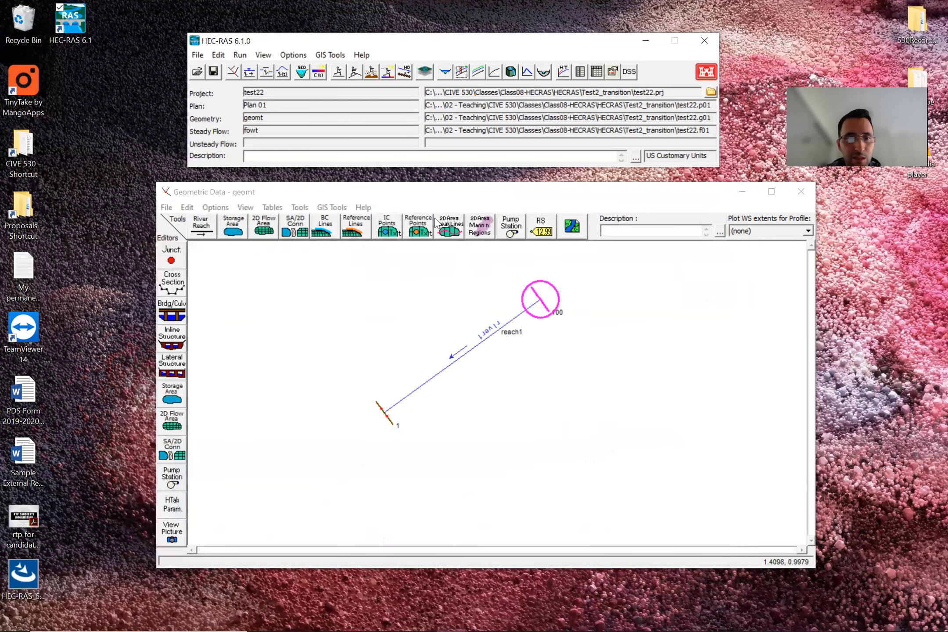
Interpolate new cross sections between river stations 100 and 1 with a maximum distance of 20 ft.
{"action": "left_click", "coordinate": [300, 207]}
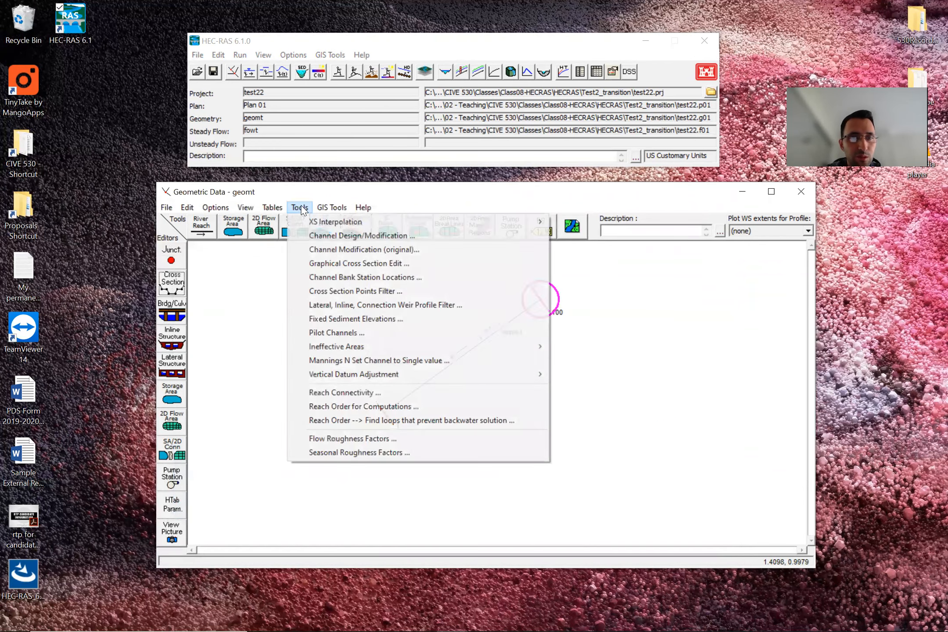
{"action": "mouse_move", "coordinate": [532, 228]}
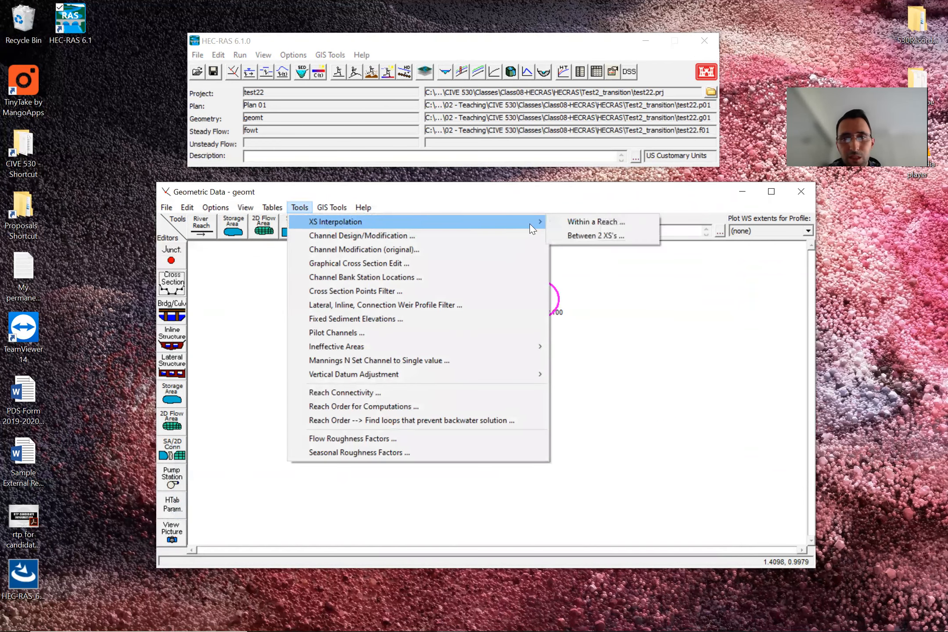
{"action": "left_click", "coordinate": [585, 236]}
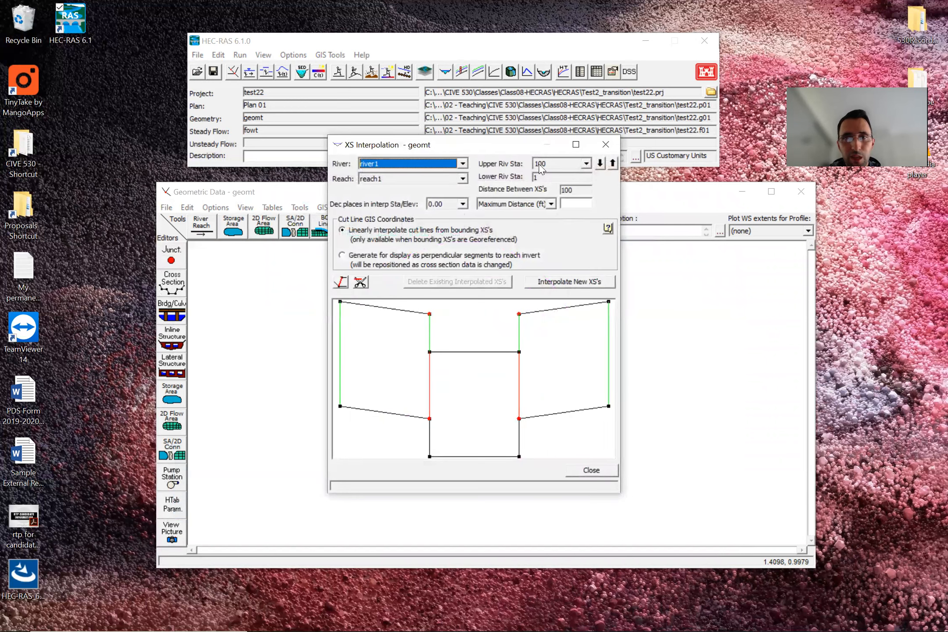
{"action": "left_click", "coordinate": [564, 202]}
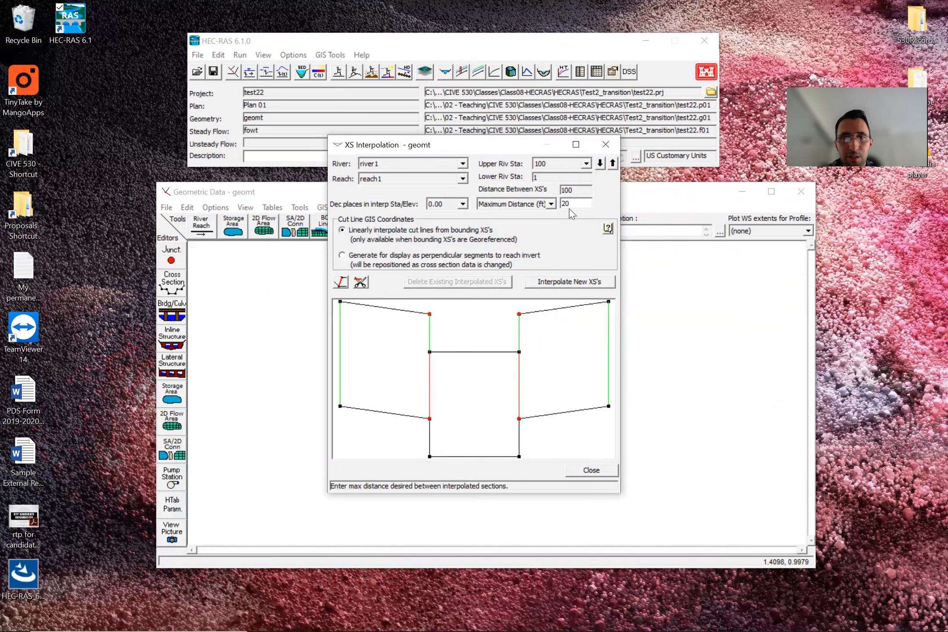
{"action": "left_click", "coordinate": [580, 283]}
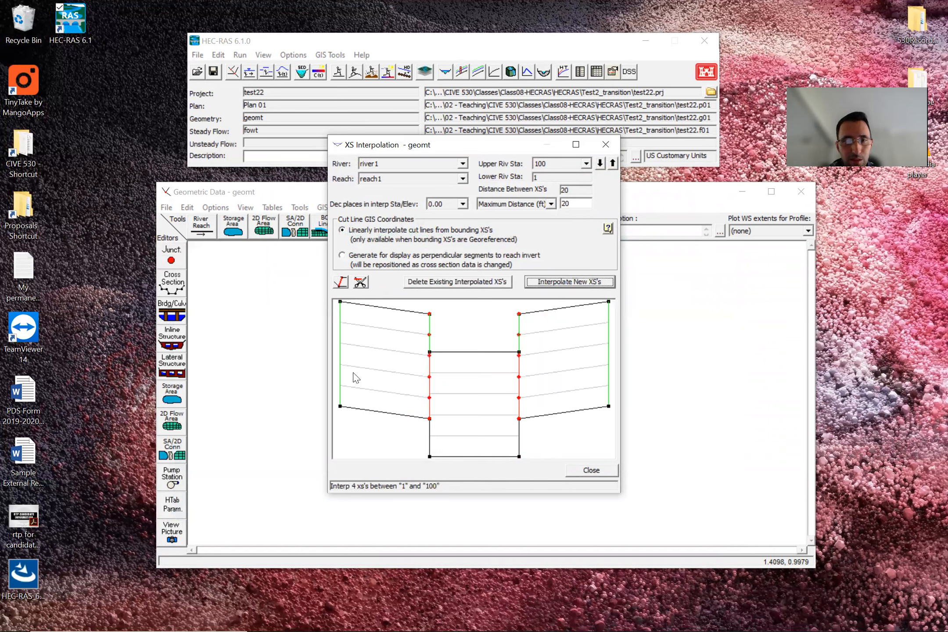
{"action": "left_click", "coordinate": [591, 470]}
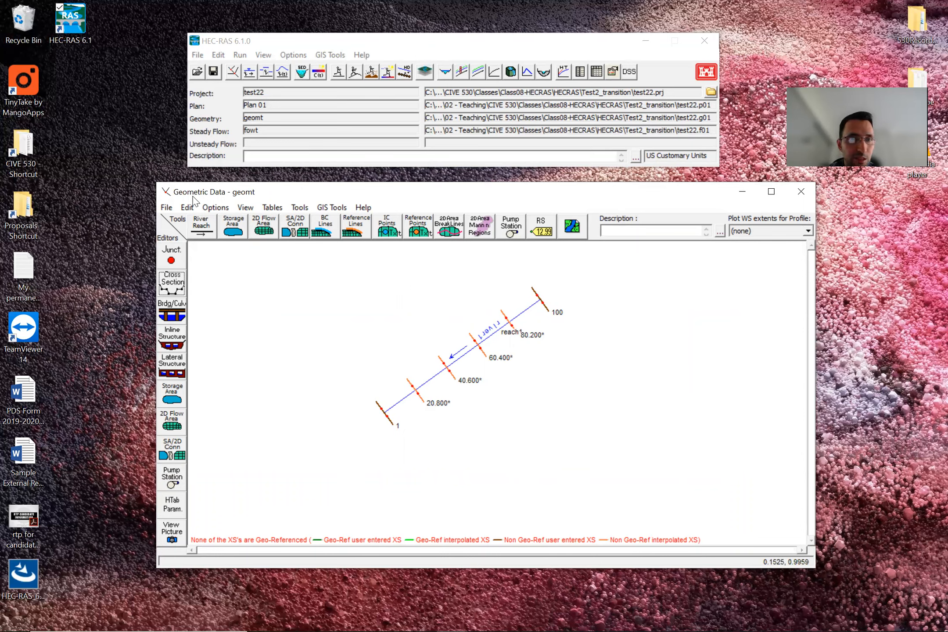
Save the geometry data and check the interpolated stations on the profile plot.
{"action": "left_click", "coordinate": [168, 210]}
{"action": "left_click", "coordinate": [181, 249]}
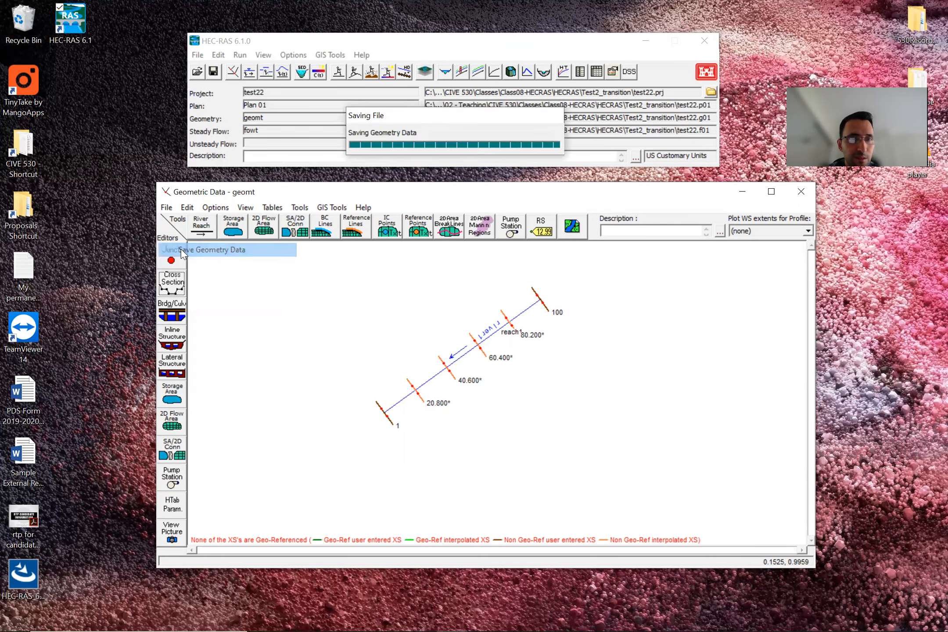
{"action": "left_click", "coordinate": [460, 73]}
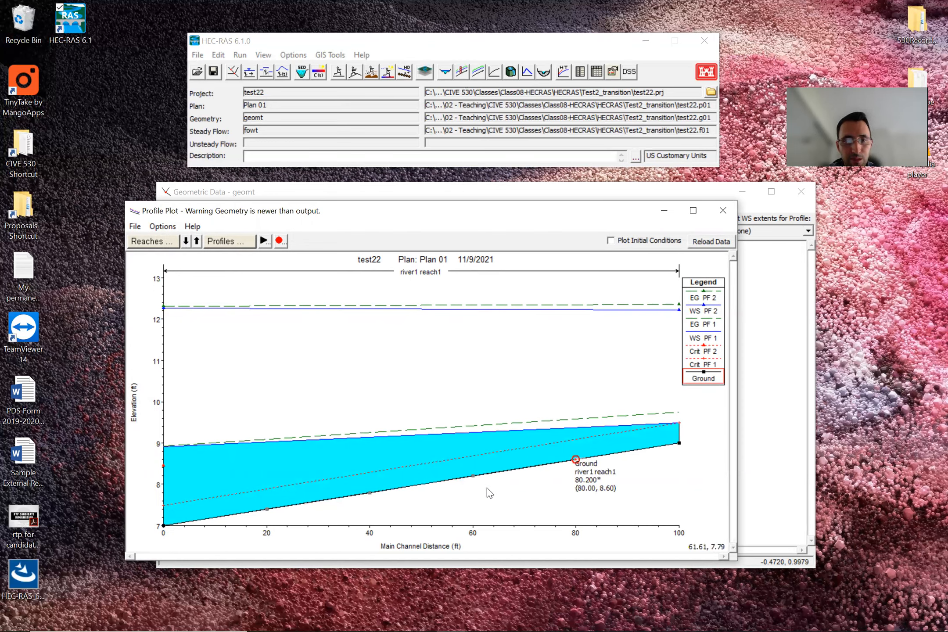
{"action": "left_click", "coordinate": [723, 210]}
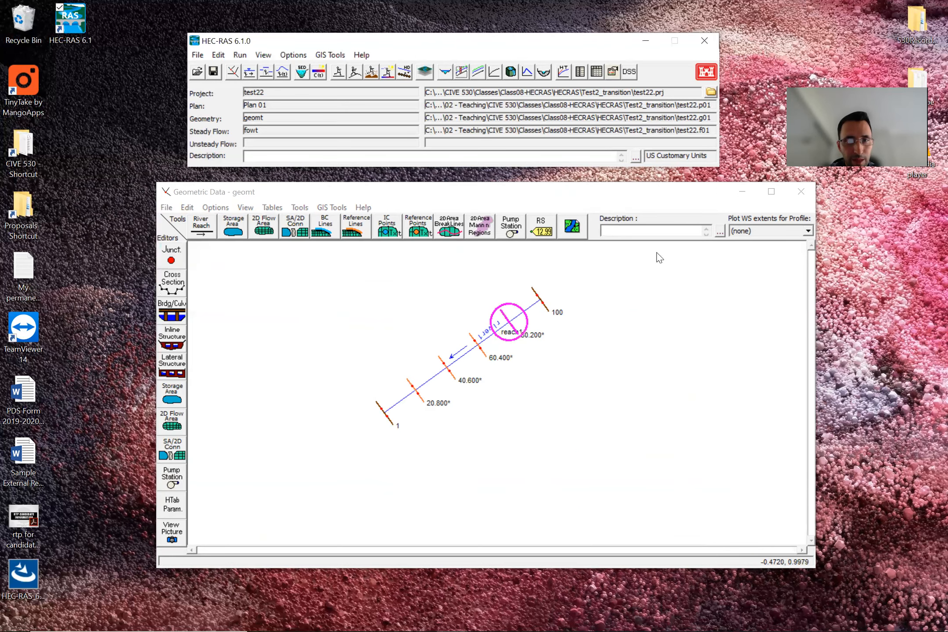
Open the interpolated cross section at river station 60.400* for editing and pick its channel-bottom point at station 5.
{"action": "right_click", "coordinate": [482, 351]}
{"action": "left_click", "coordinate": [505, 372]}
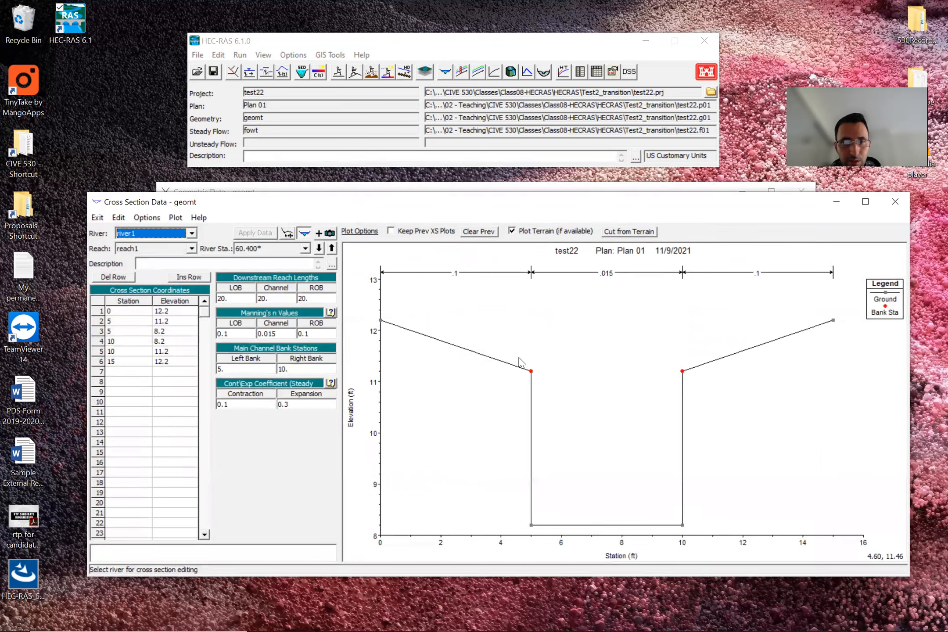
{"action": "left_click", "coordinate": [531, 525]}
{"action": "left_click", "coordinate": [533, 524]}
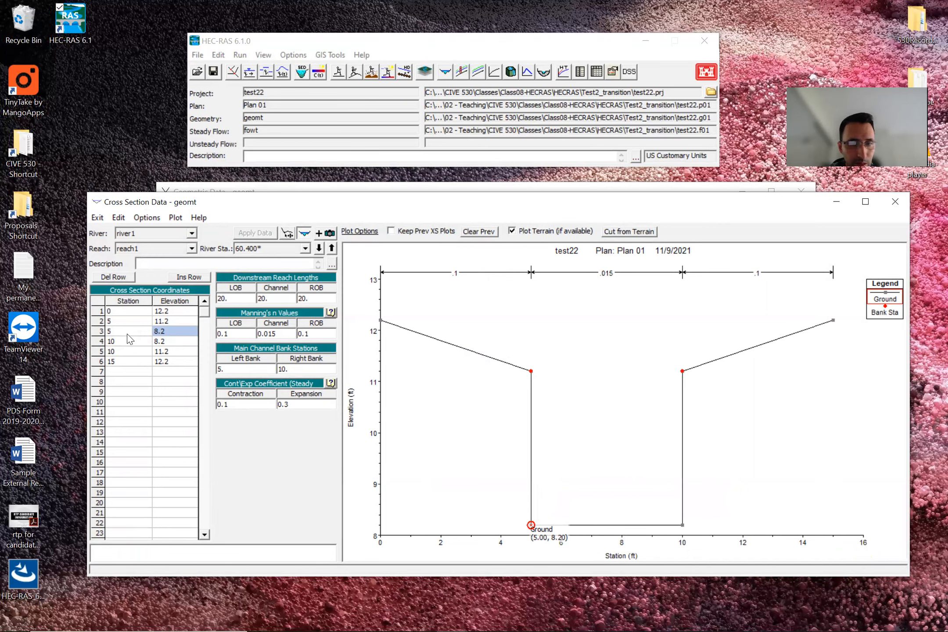
Set the elevation of both channel-bottom points, at stations 5 and 10, to 9.2 ft and apply the data.
{"action": "left_click", "coordinate": [166, 332]}
{"action": "left_click", "coordinate": [167, 332]}
{"action": "left_click_drag", "start_coordinate": [166, 332], "coordinate": [141, 331]}
{"action": "type", "text": "9."}
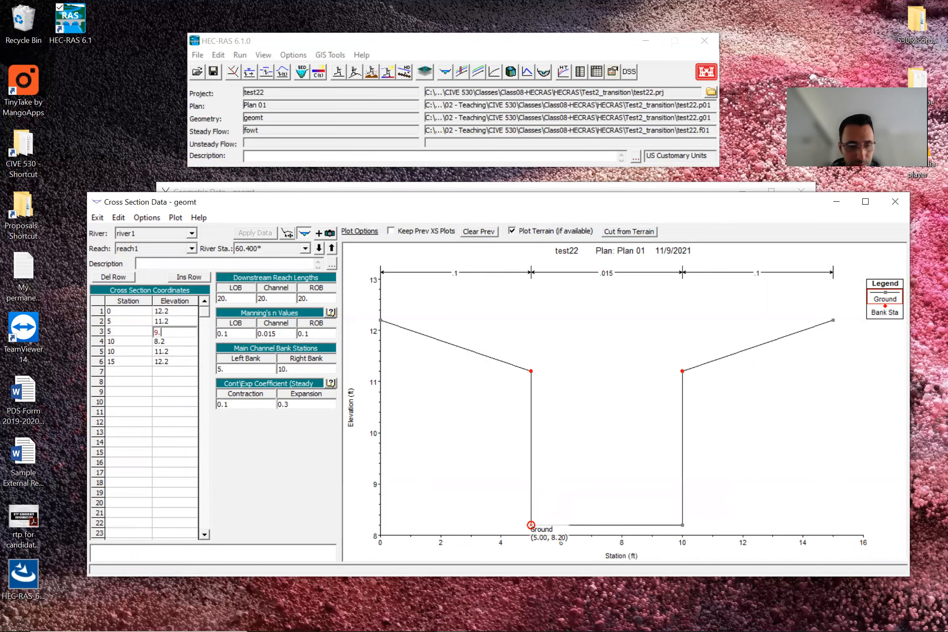
{"action": "type", "text": "2"}
{"action": "left_click", "coordinate": [169, 342]}
{"action": "left_click_drag", "start_coordinate": [168, 342], "coordinate": [158, 341]}
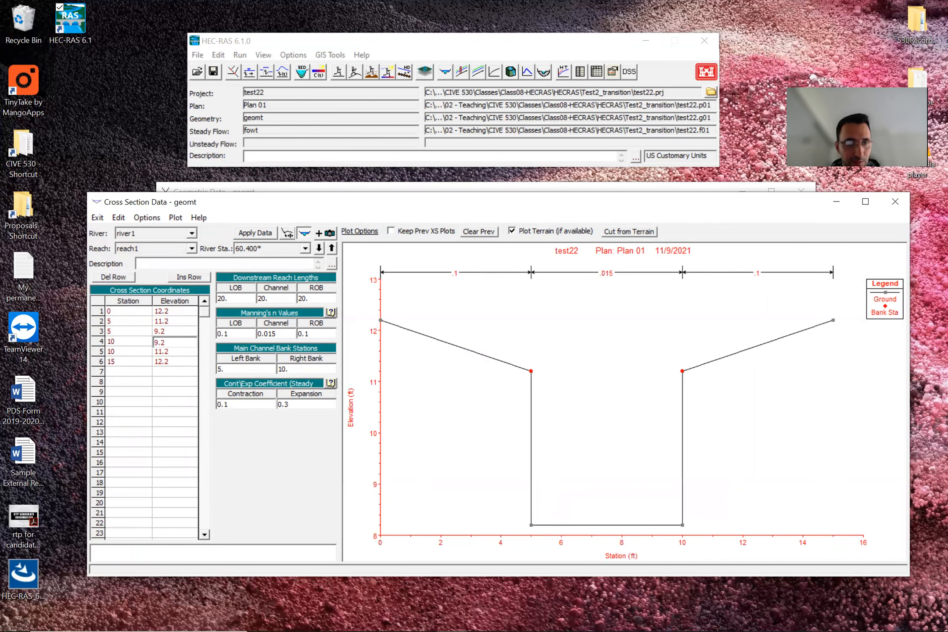
{"action": "key", "text": "Return"}
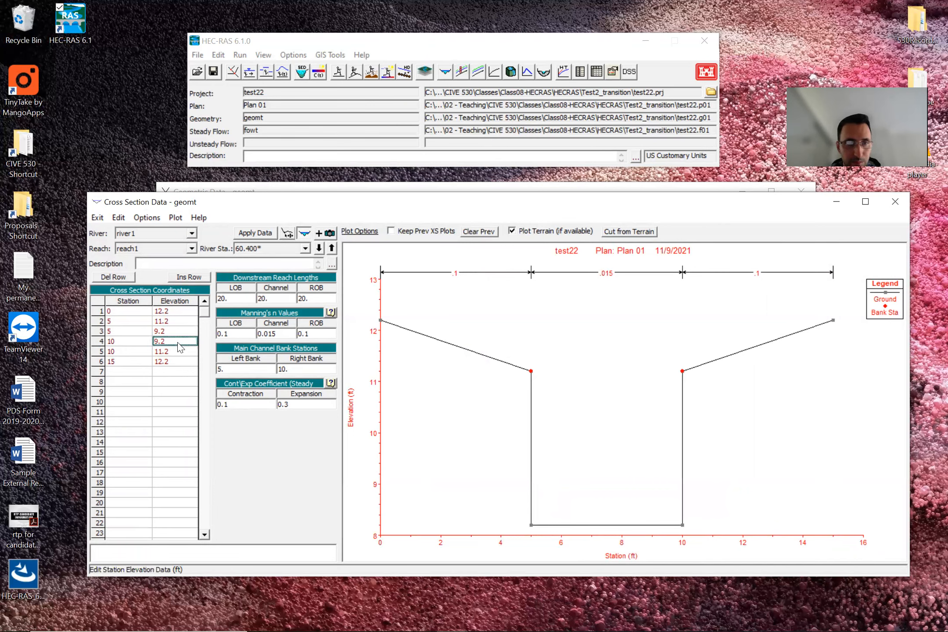
{"action": "left_click", "coordinate": [253, 237]}
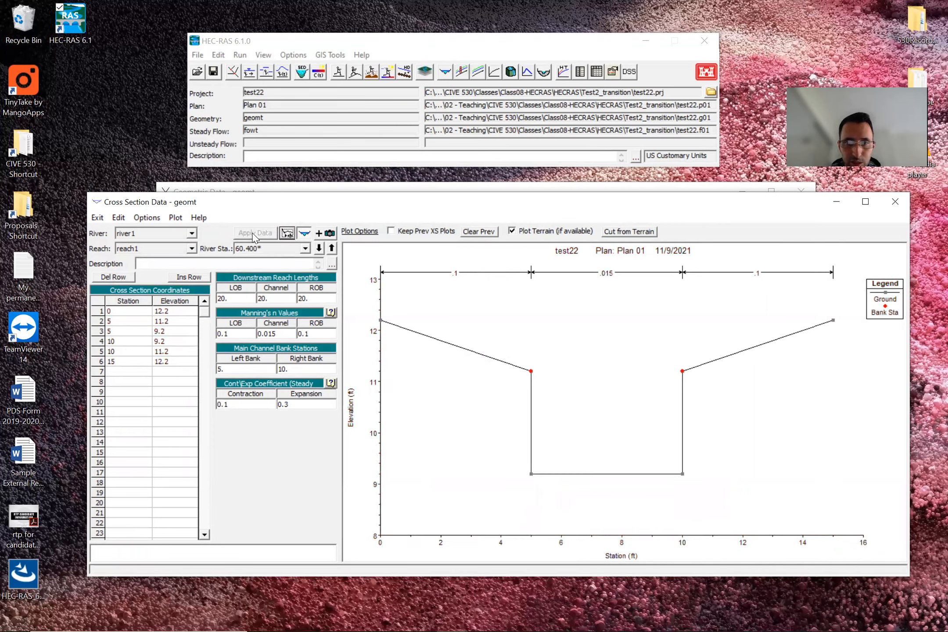
At river station 40.600*, set the elevation of both channel-bottom points, at stations 5 and 10, to 8.8 ft and apply the data.
{"action": "left_click", "coordinate": [319, 248]}
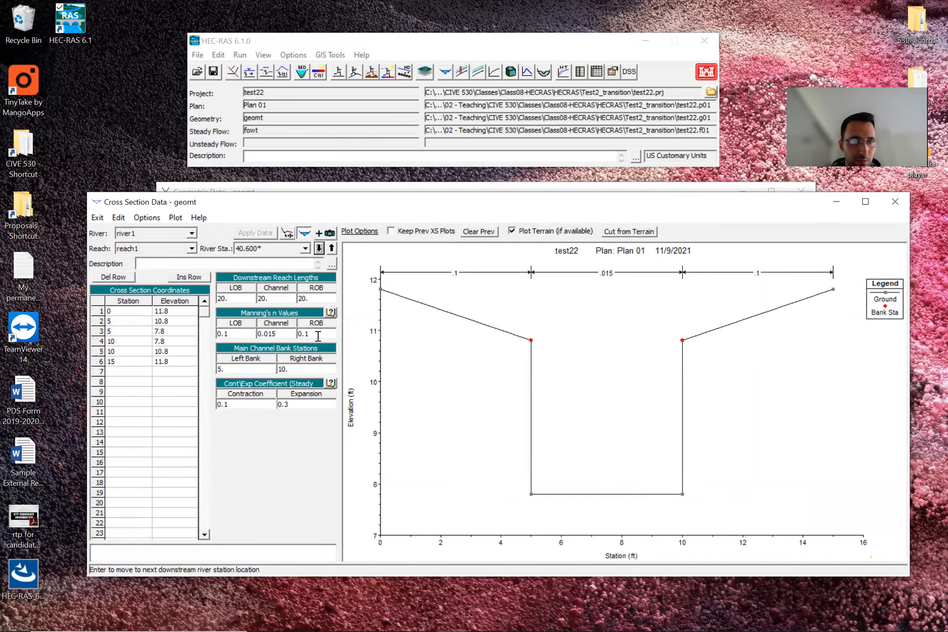
{"action": "left_click", "coordinate": [166, 331]}
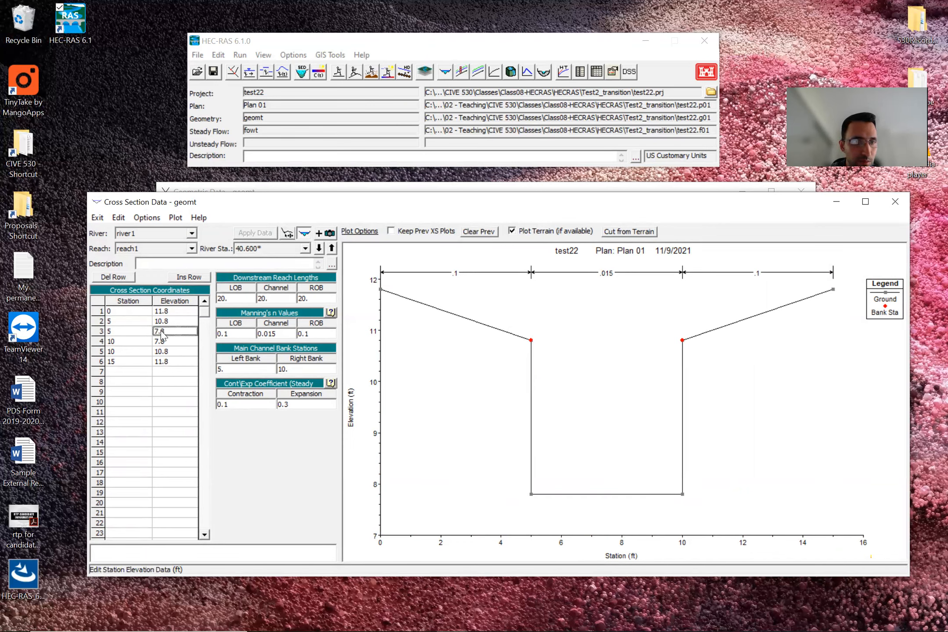
{"action": "double_click", "coordinate": [162, 332]}
{"action": "left_click_drag", "start_coordinate": [162, 332], "coordinate": [150, 331]}
{"action": "key", "text": "BackSpace"}
{"action": "type", "text": "8"}
{"action": "left_click", "coordinate": [159, 341]}
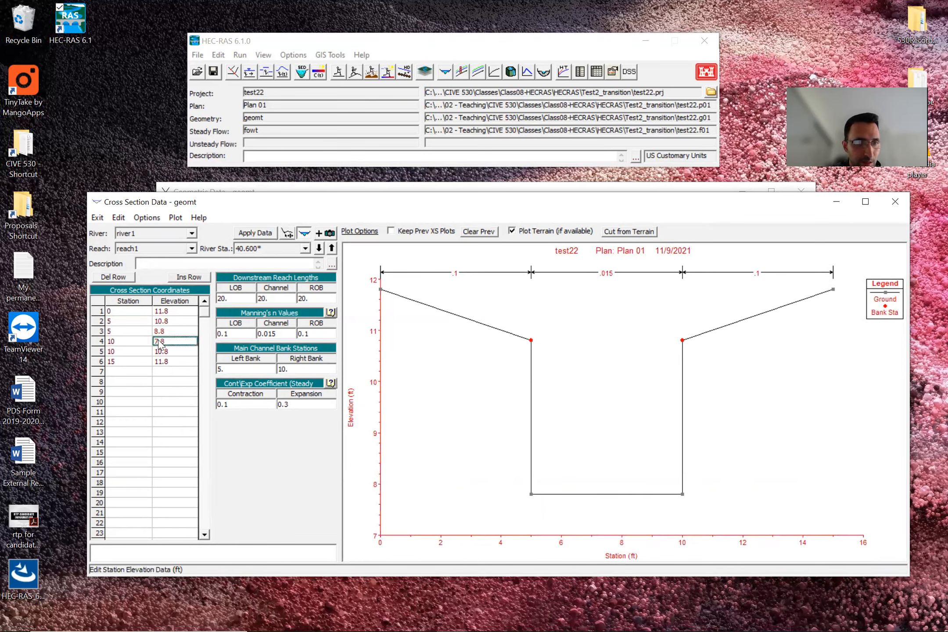
{"action": "double_click", "coordinate": [158, 341]}
{"action": "left_click_drag", "start_coordinate": [159, 341], "coordinate": [152, 340]}
{"action": "type", "text": "8"}
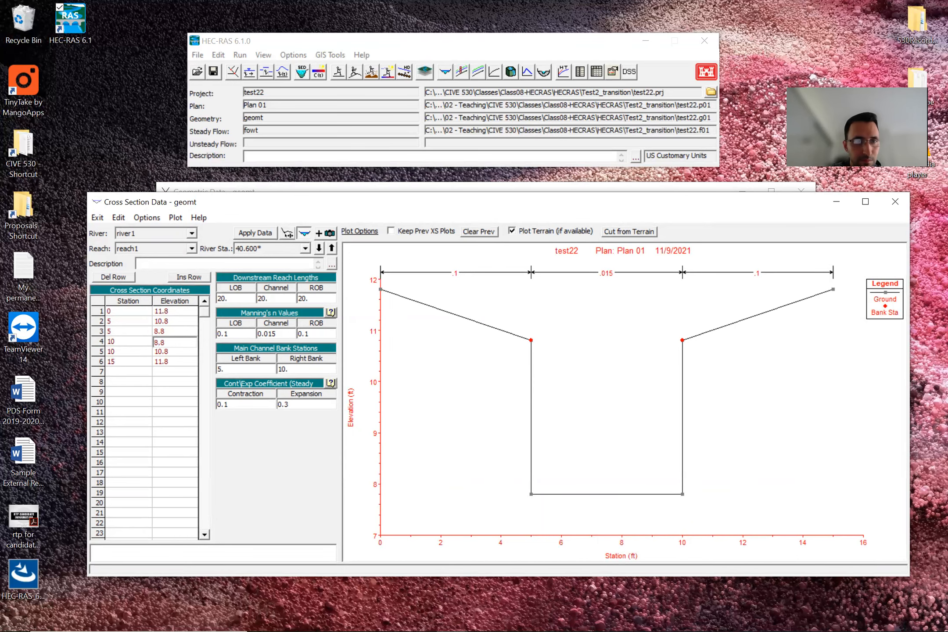
{"action": "left_click", "coordinate": [250, 234]}
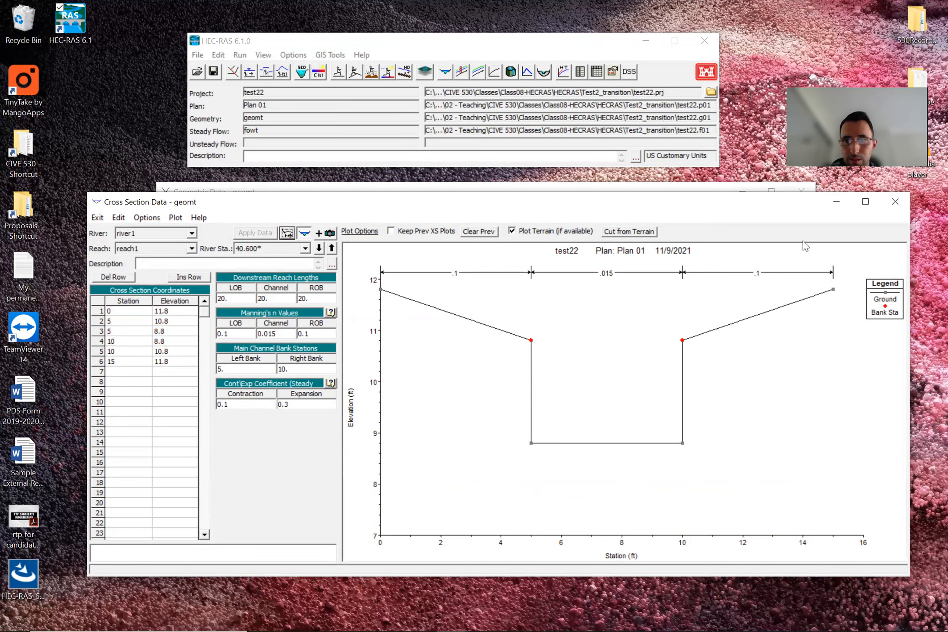
Close the cross section editor and check the modified channel bed on the profile plot.
{"action": "left_click", "coordinate": [895, 203]}
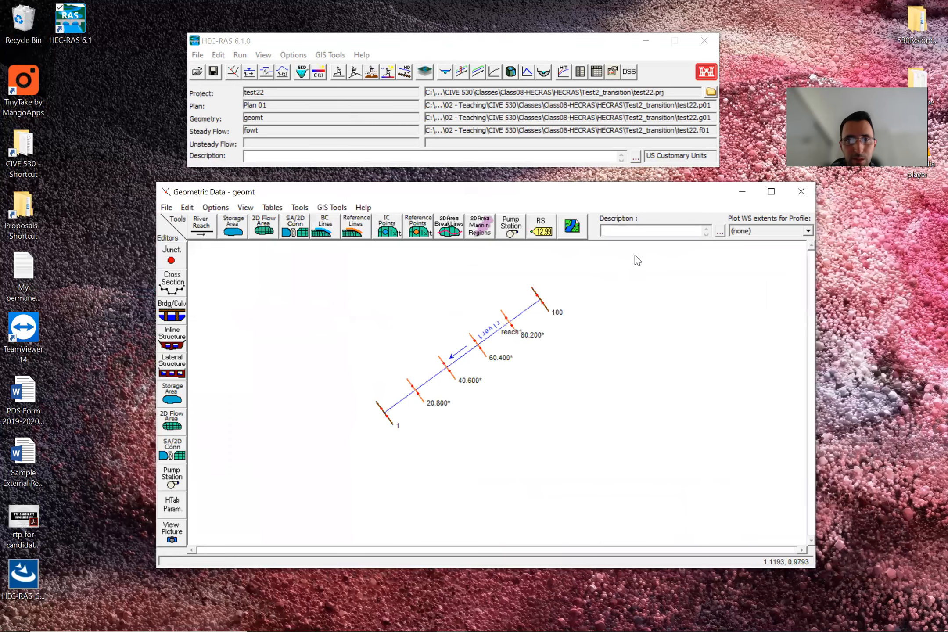
{"action": "left_click", "coordinate": [461, 73]}
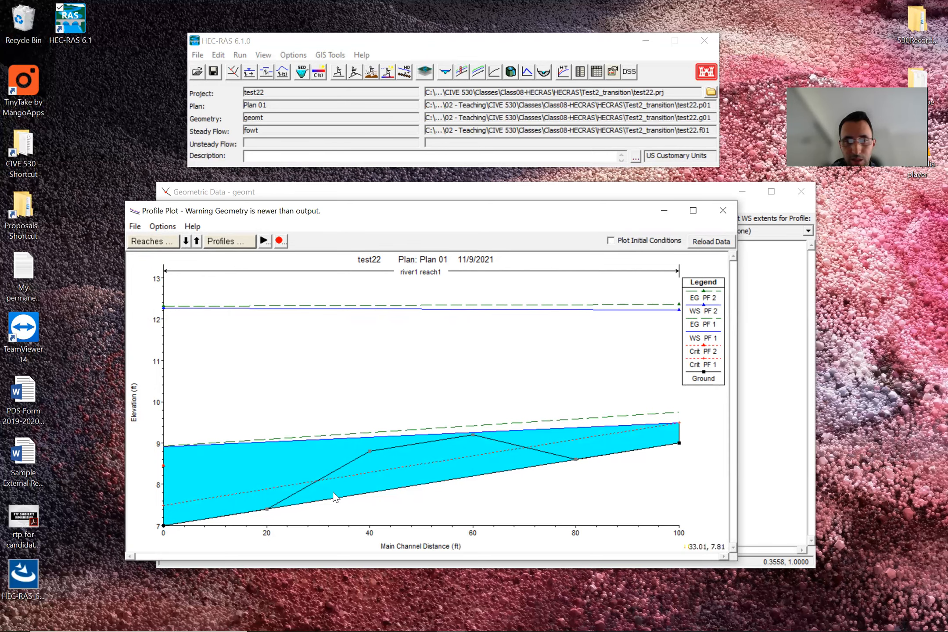
{"action": "left_click", "coordinate": [723, 211]}
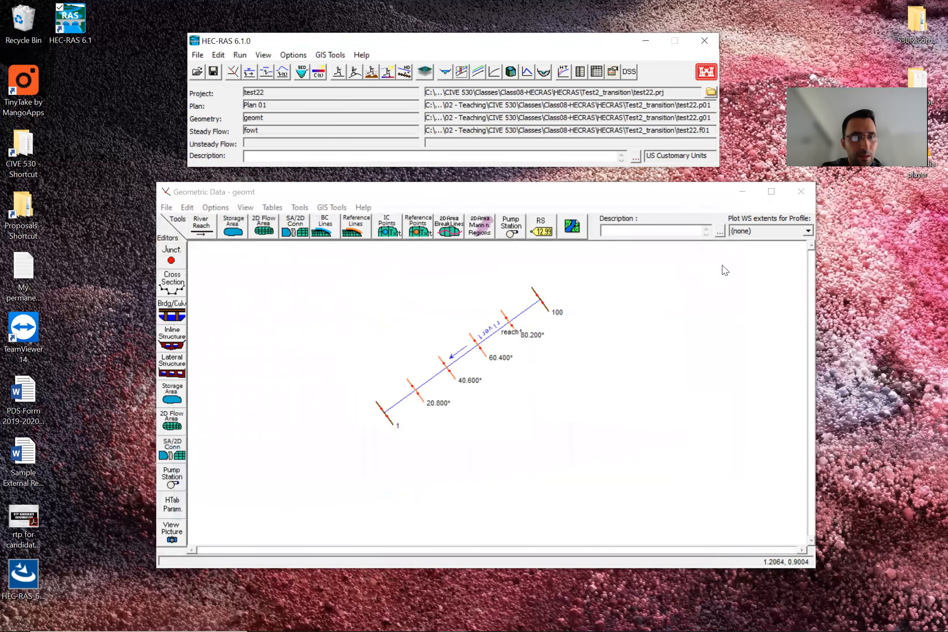
Reduce the number of steady flow profiles to 1, save the flow data, and close the flow and geometry editors.
{"action": "left_click", "coordinate": [253, 74]}
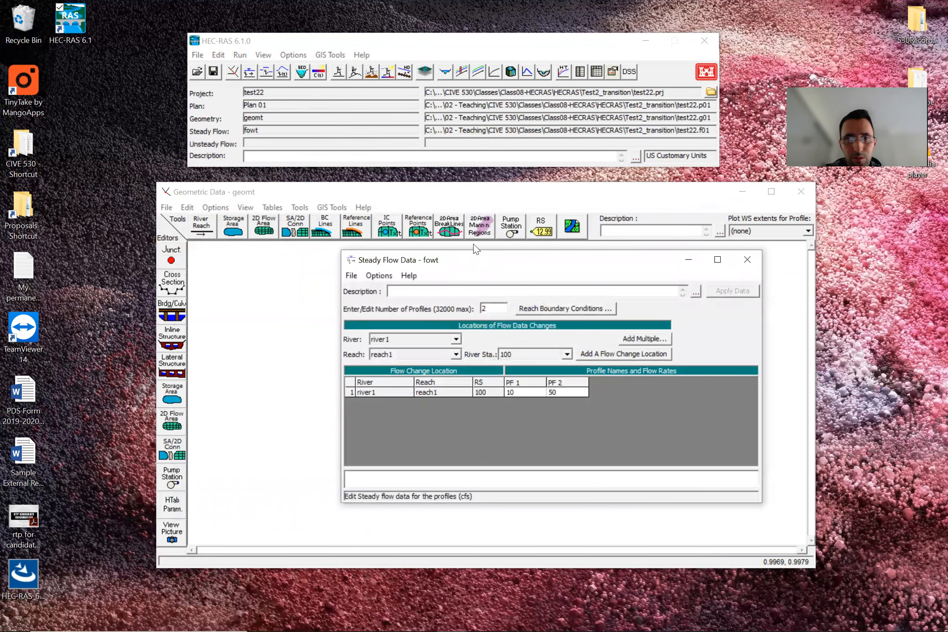
{"action": "left_click_drag", "start_coordinate": [490, 309], "coordinate": [478, 309]}
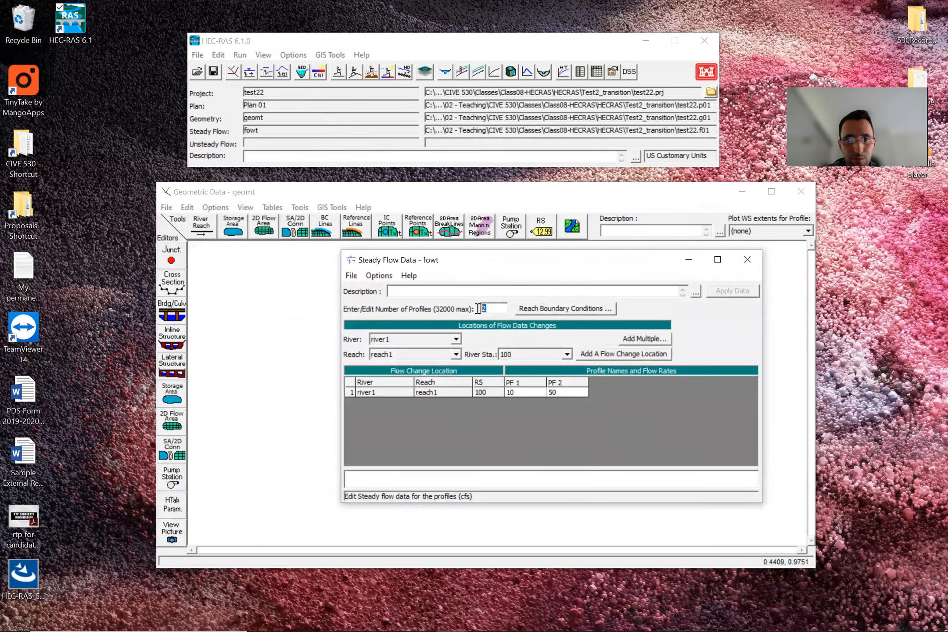
{"action": "type", "text": "1"}
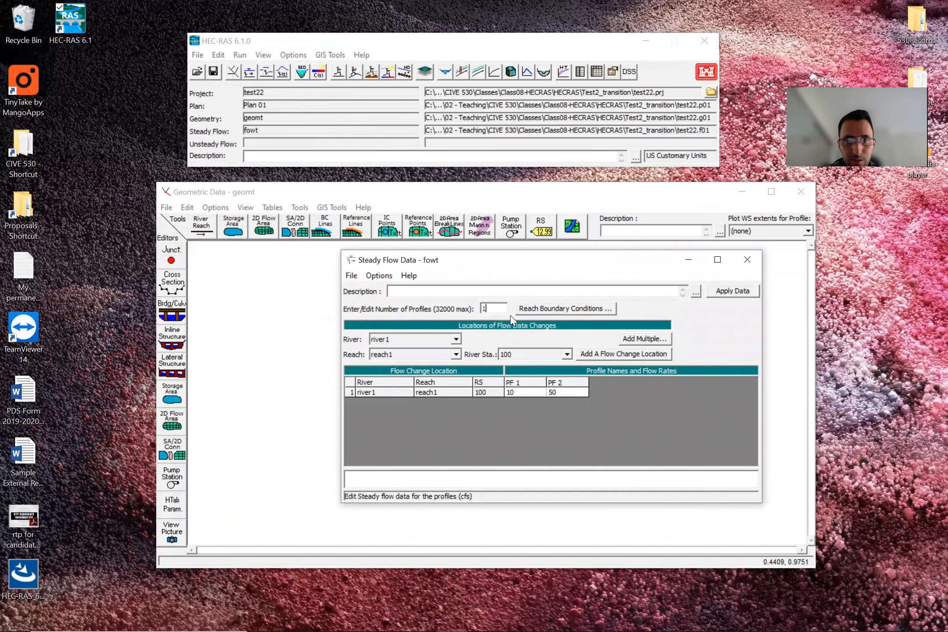
{"action": "left_click", "coordinate": [746, 291]}
{"action": "left_click", "coordinate": [503, 365]}
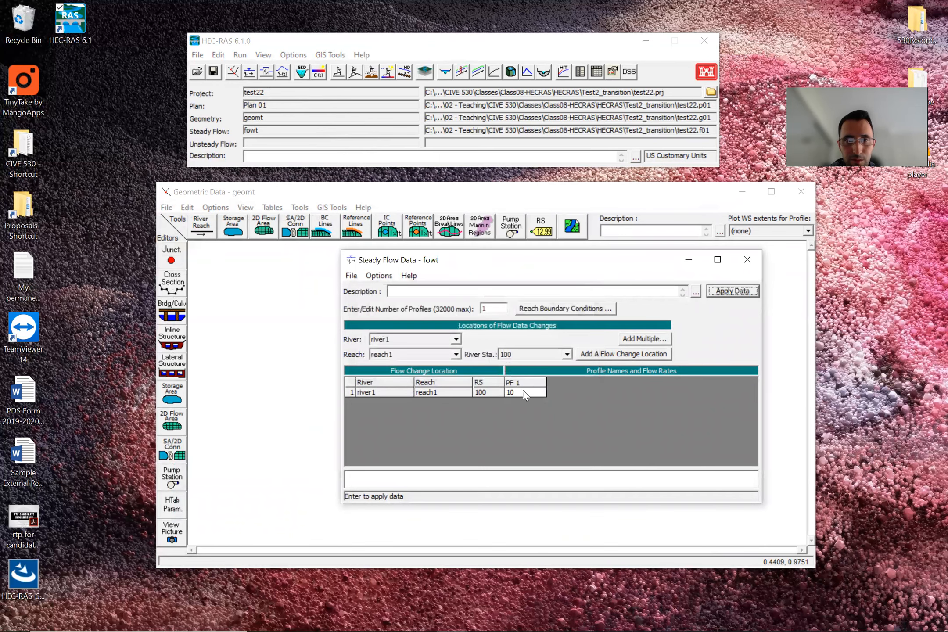
{"action": "left_click", "coordinate": [351, 276]}
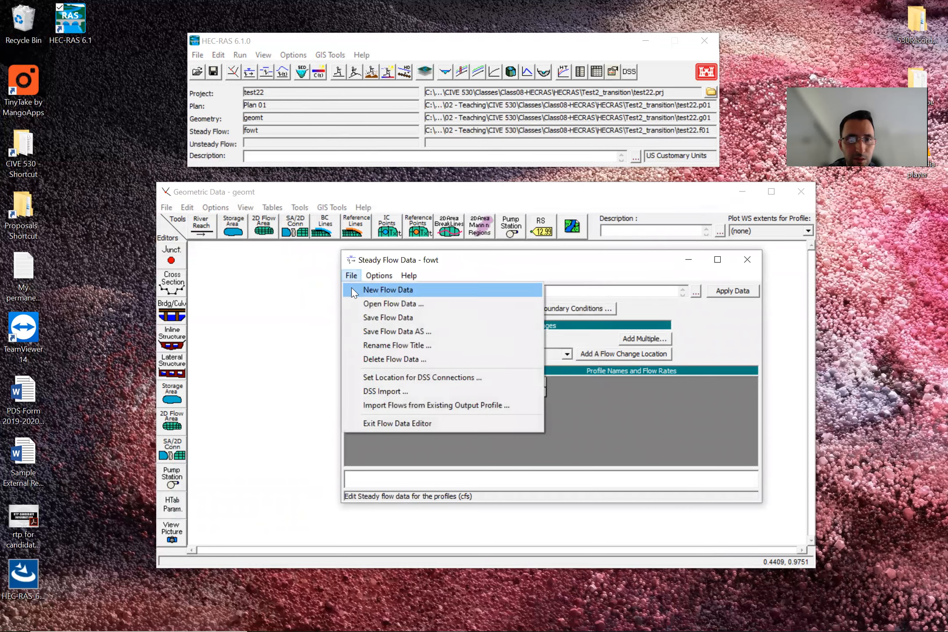
{"action": "left_click", "coordinate": [378, 318]}
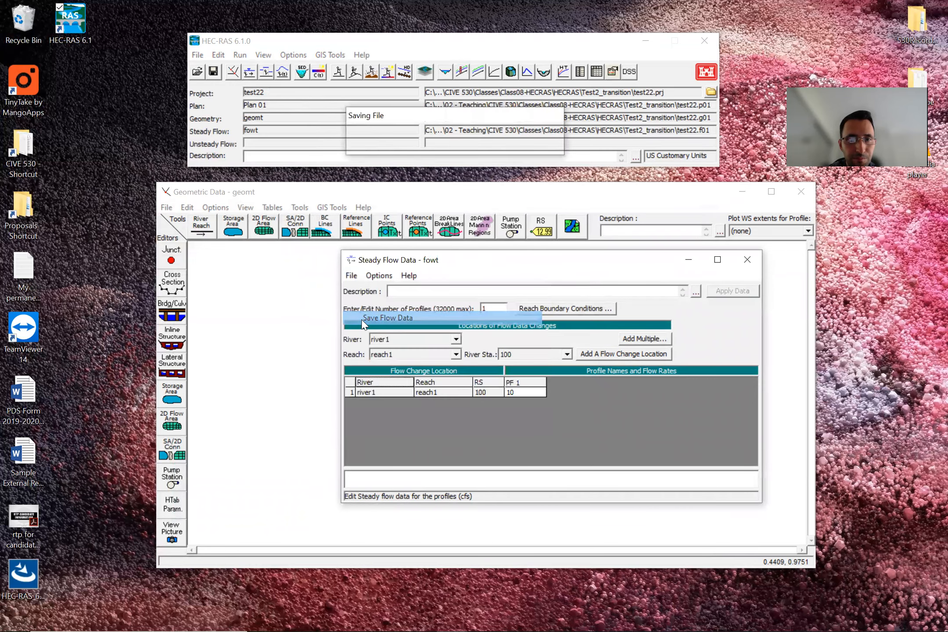
{"action": "left_click", "coordinate": [747, 259]}
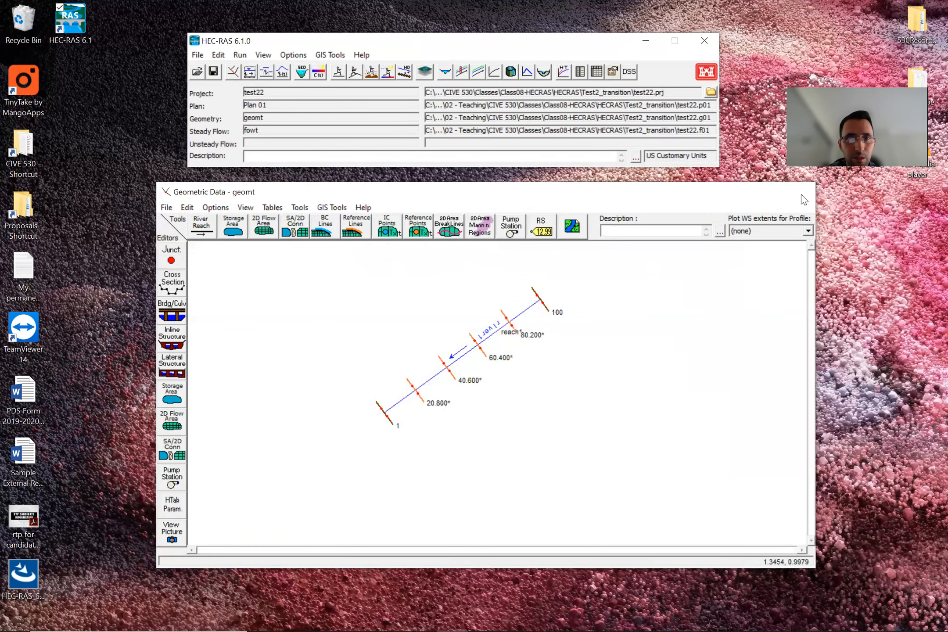
{"action": "left_click", "coordinate": [801, 193]}
Set the downstream normal depth slope of reach1 to 0.01 for all profiles and save the steady flow data.
{"action": "left_click", "coordinate": [338, 72]}
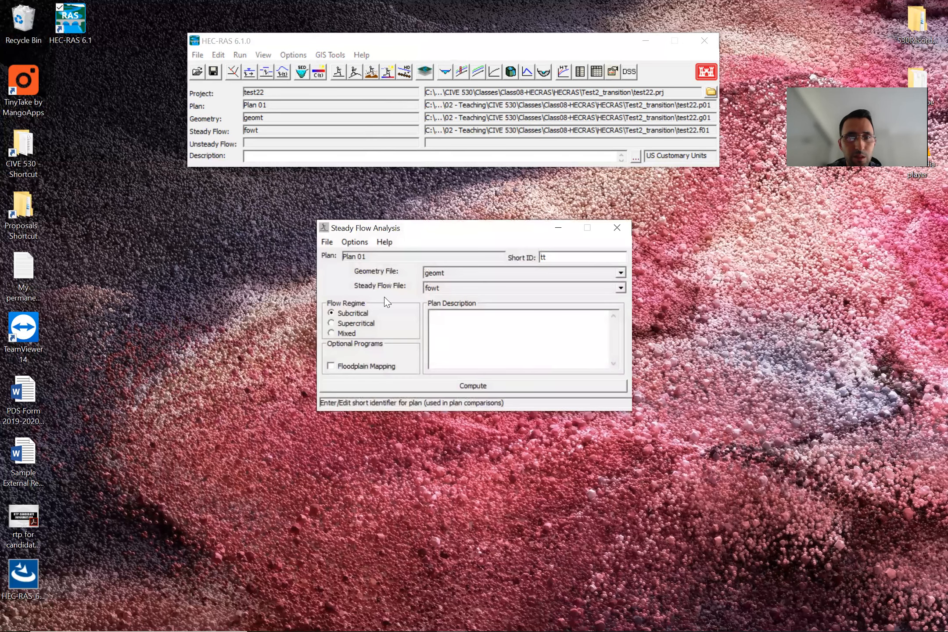
{"action": "left_click", "coordinate": [249, 72]}
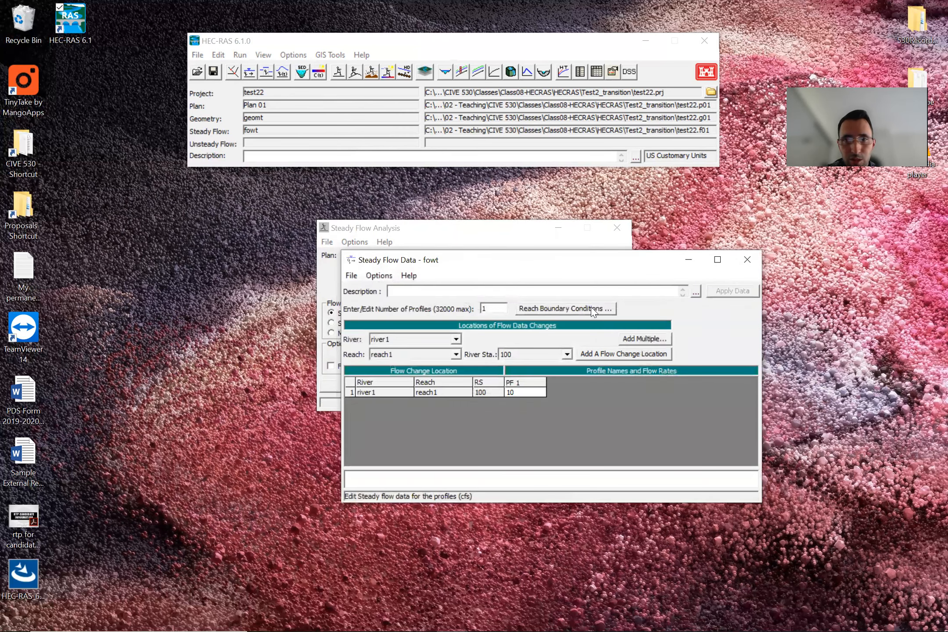
{"action": "left_click", "coordinate": [594, 308]}
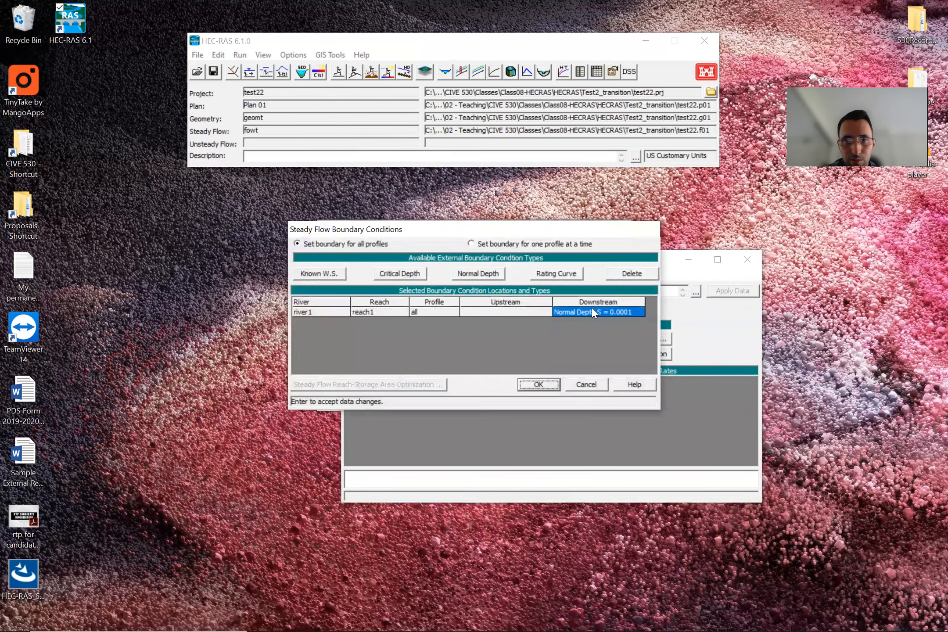
{"action": "double_click", "coordinate": [618, 311]}
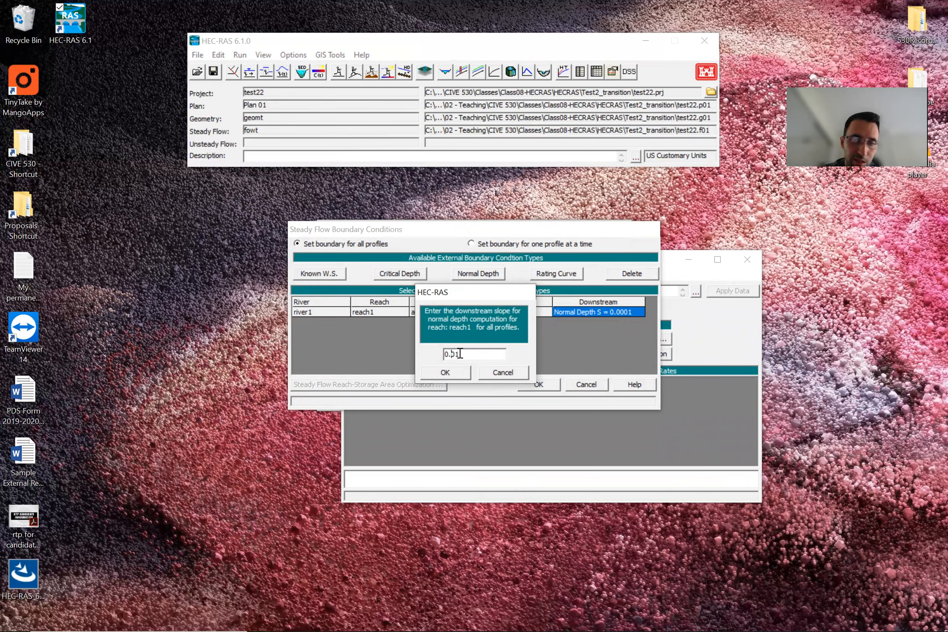
{"action": "left_click", "coordinate": [454, 373]}
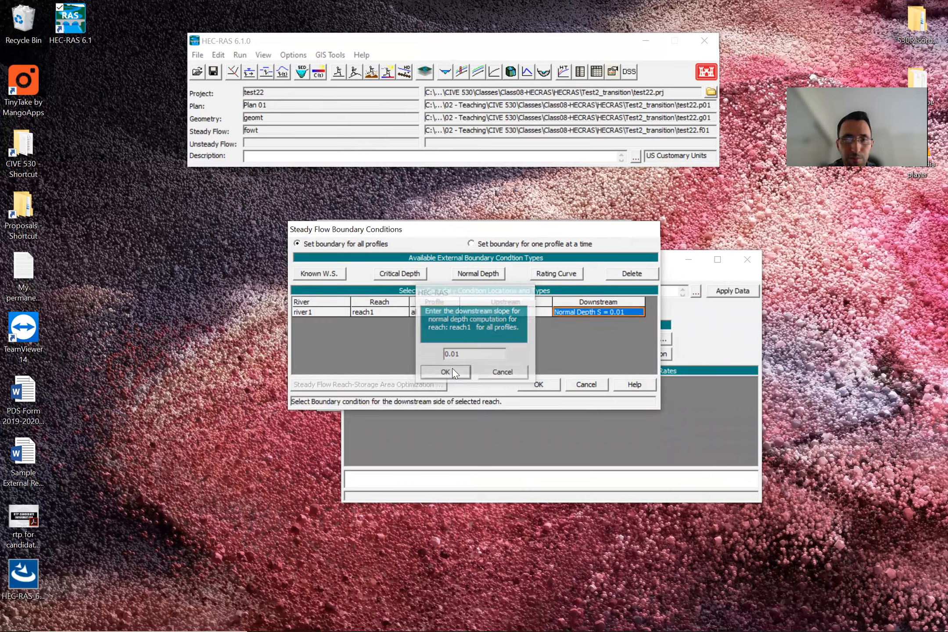
{"action": "left_click", "coordinate": [538, 385]}
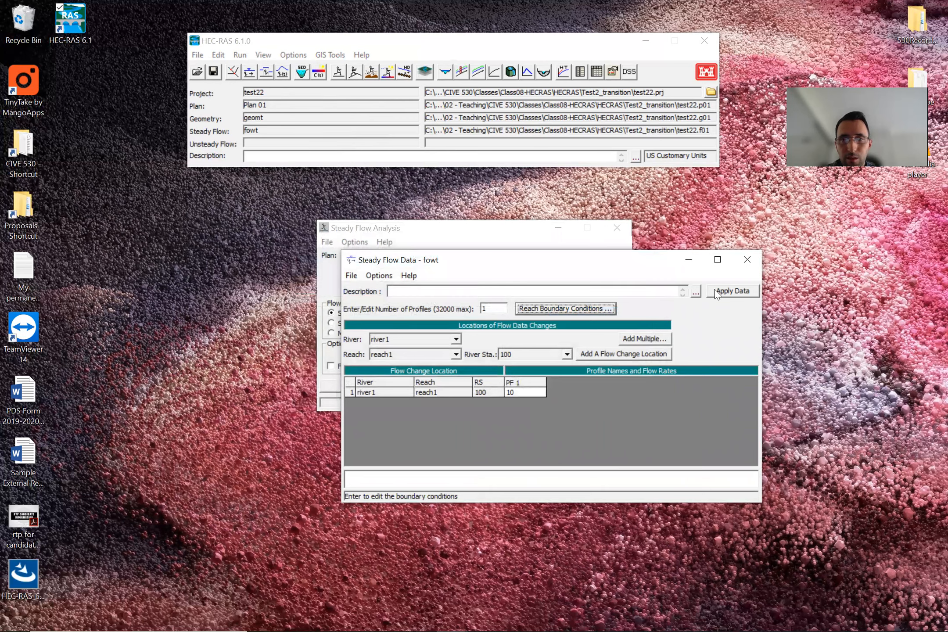
{"action": "left_click", "coordinate": [352, 276]}
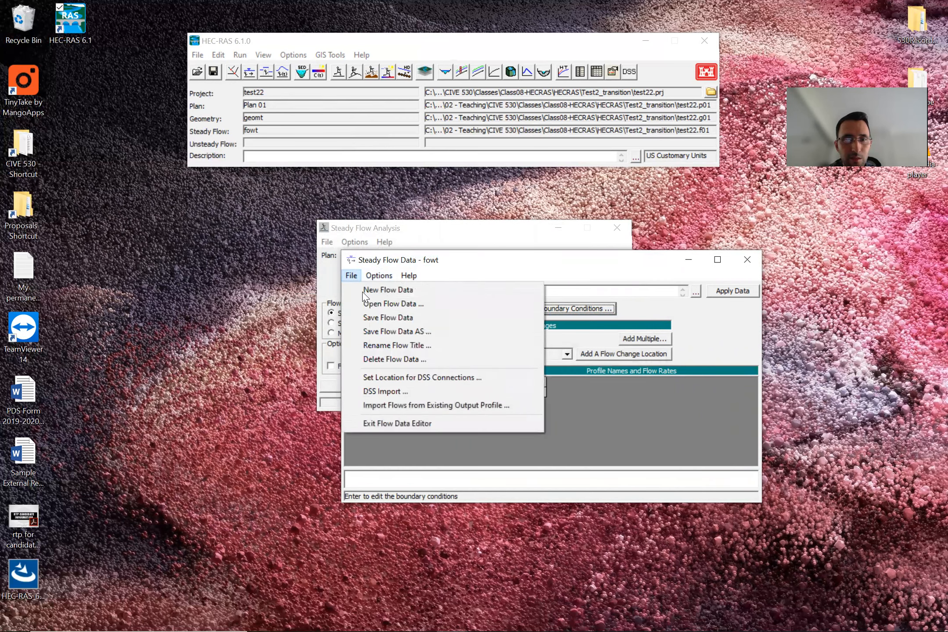
{"action": "left_click", "coordinate": [374, 316]}
Compute the steady flow analysis for Plan 01 in the subcritical regime and view the water surface on the maximized profile plot.
{"action": "left_click", "coordinate": [435, 237]}
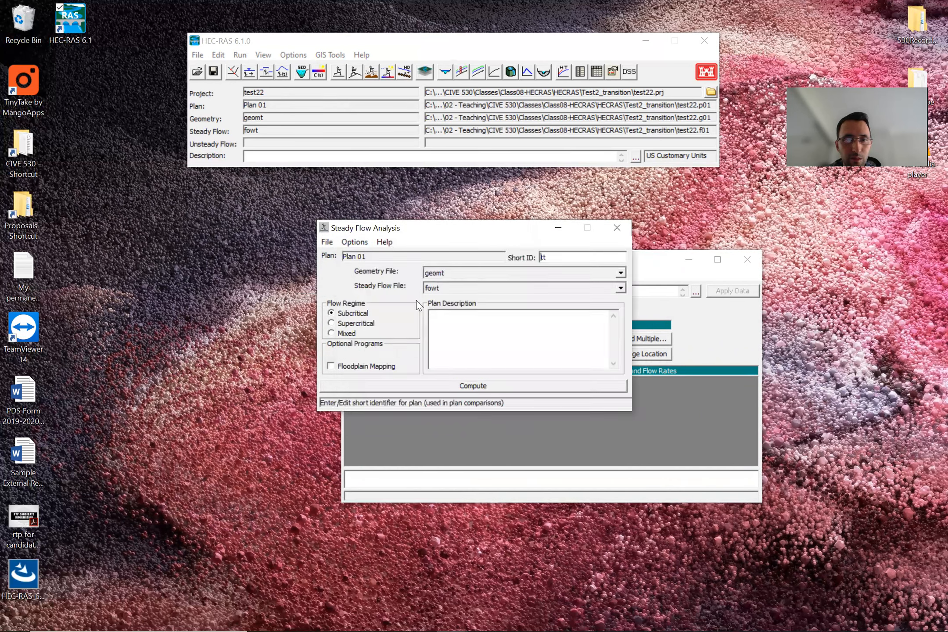
{"action": "left_click", "coordinate": [445, 386]}
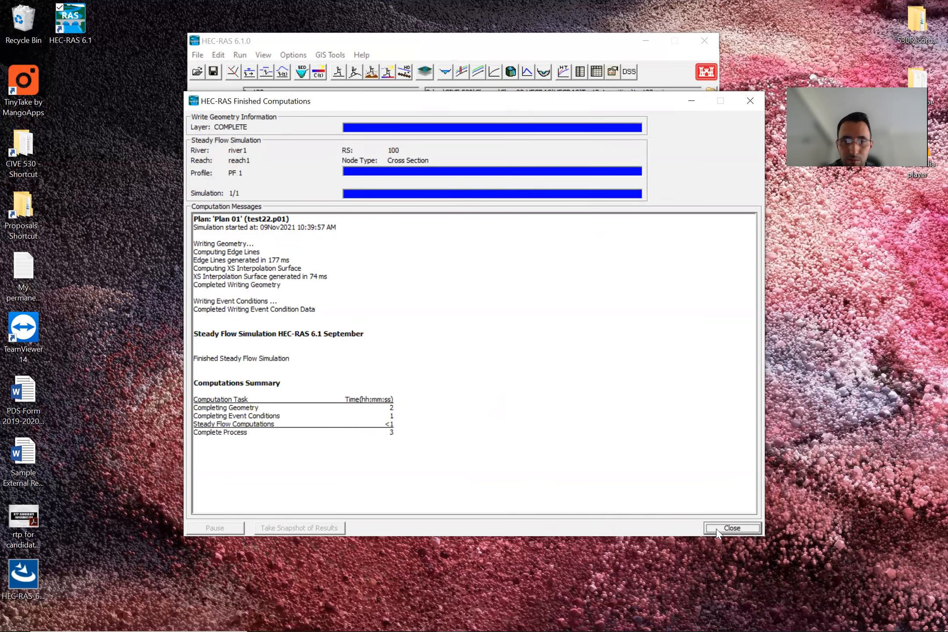
{"action": "left_click", "coordinate": [716, 531]}
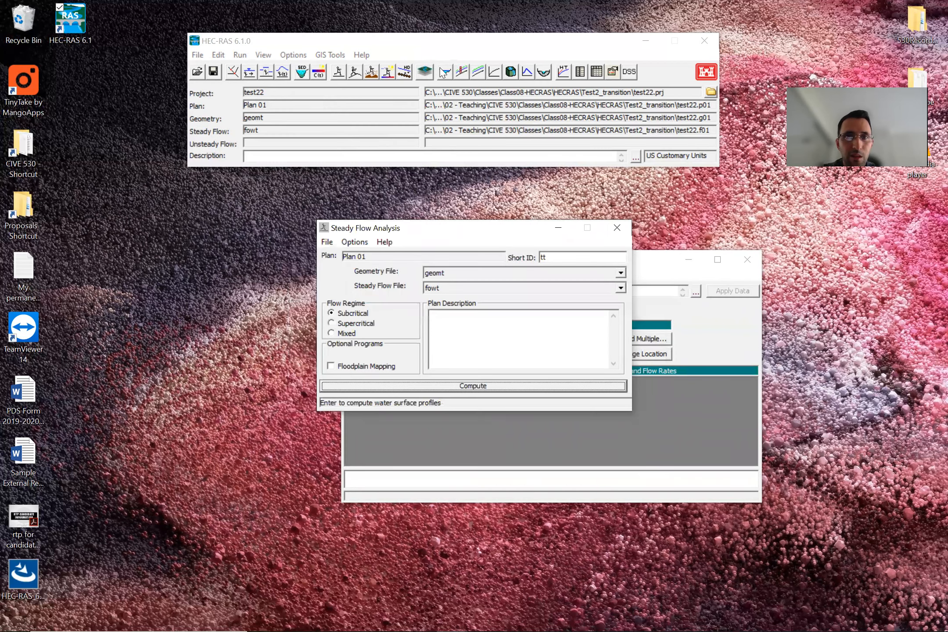
{"action": "left_click", "coordinate": [462, 73]}
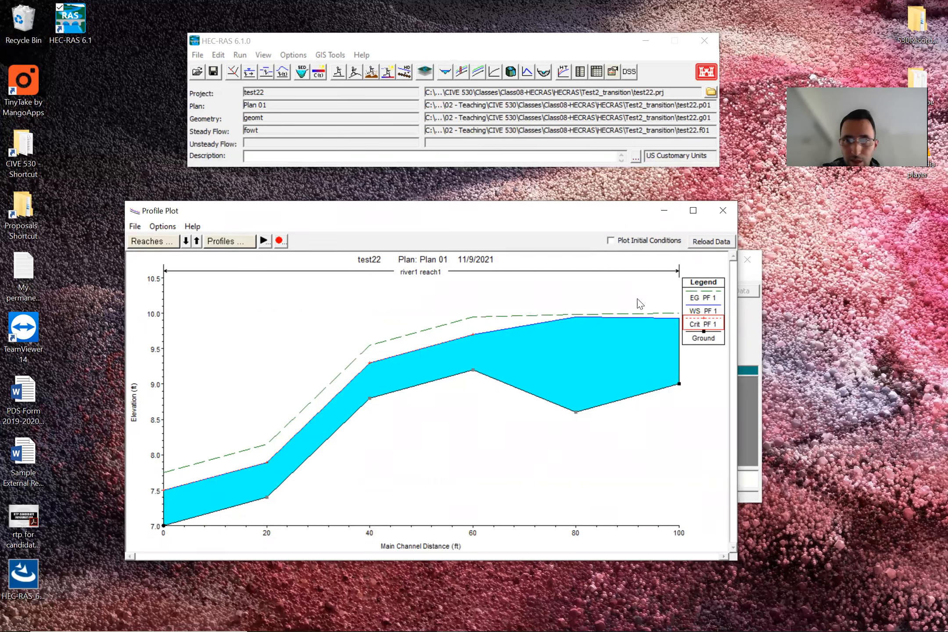
{"action": "left_click", "coordinate": [693, 210]}
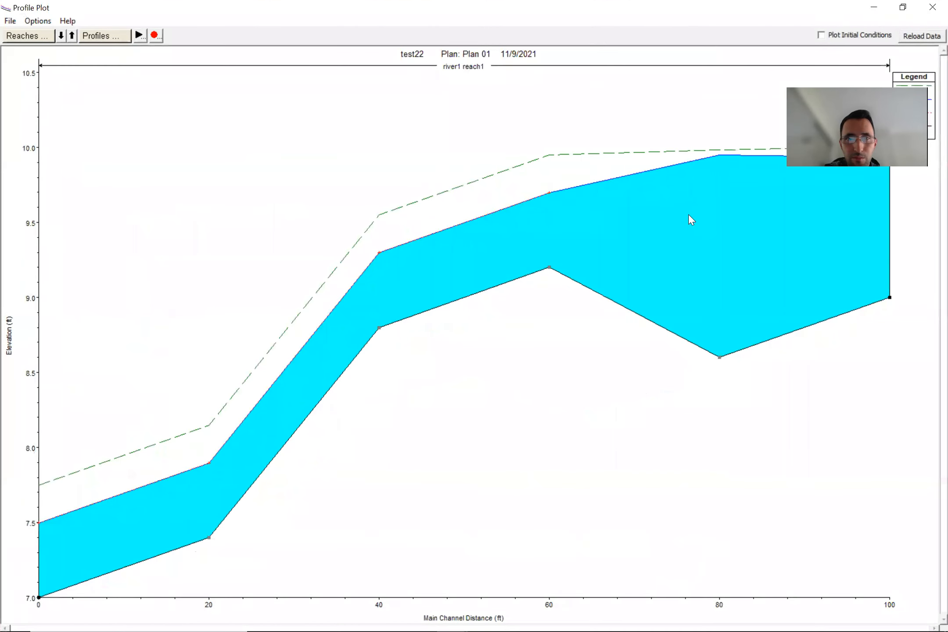